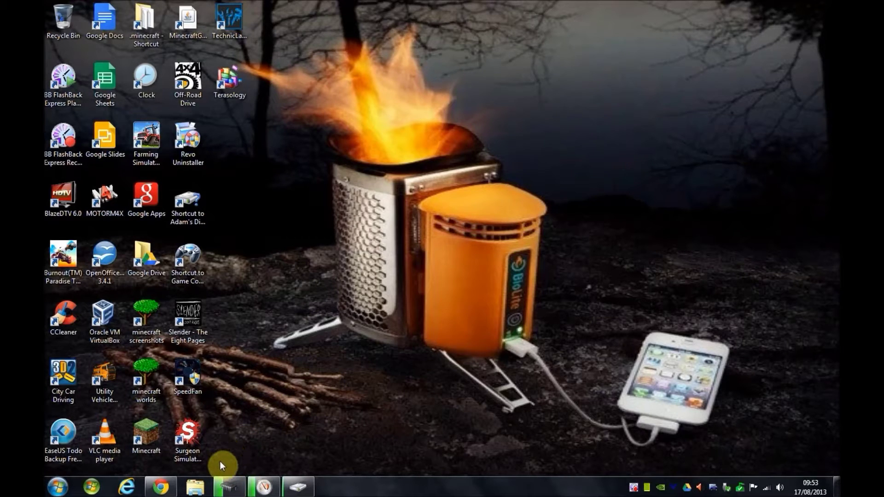
# Switch to Chrome and download the Minetest 0.4.7 zip for Windows from the Minetest website's download page
pyautogui.moveTo(161, 488)
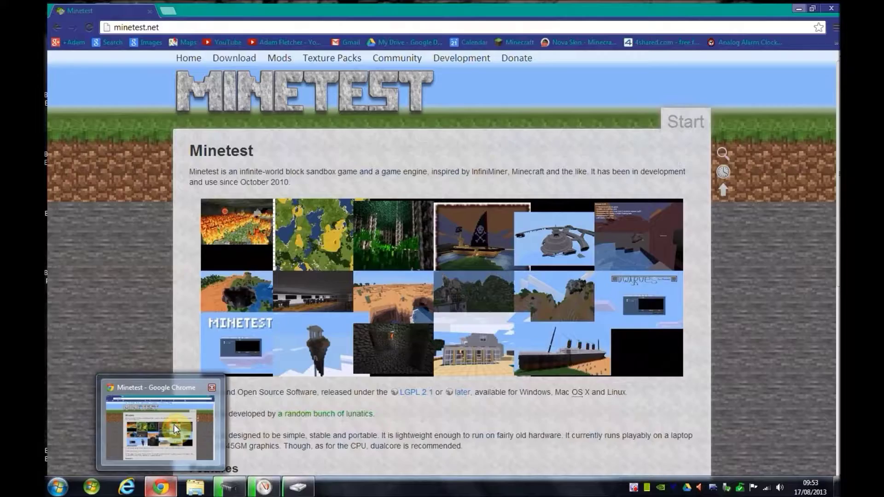
pyautogui.click(174, 424)
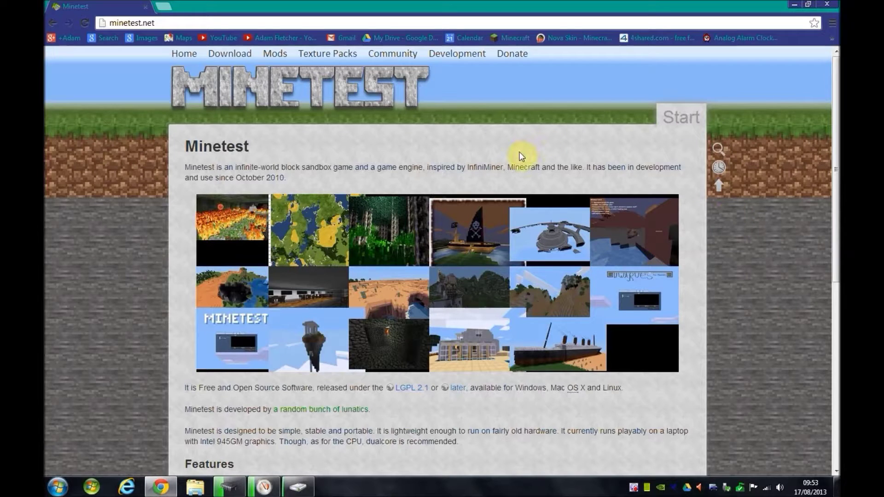
pyautogui.click(228, 55)
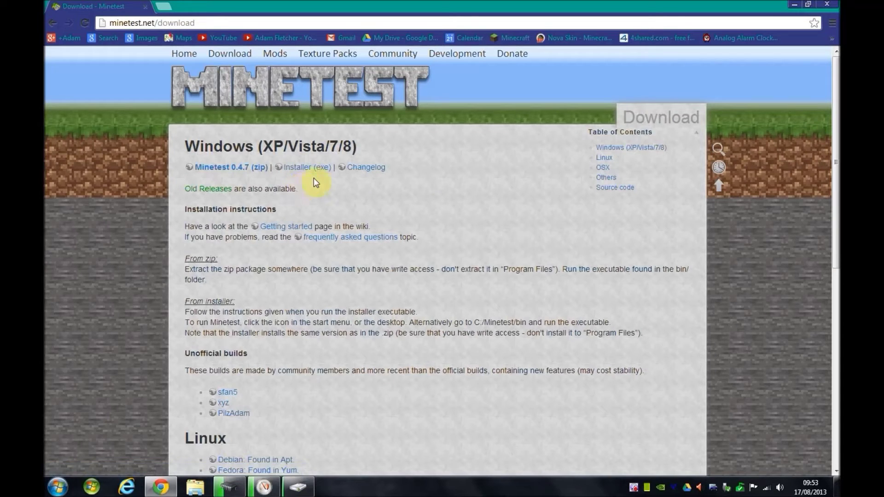
pyautogui.click(228, 169)
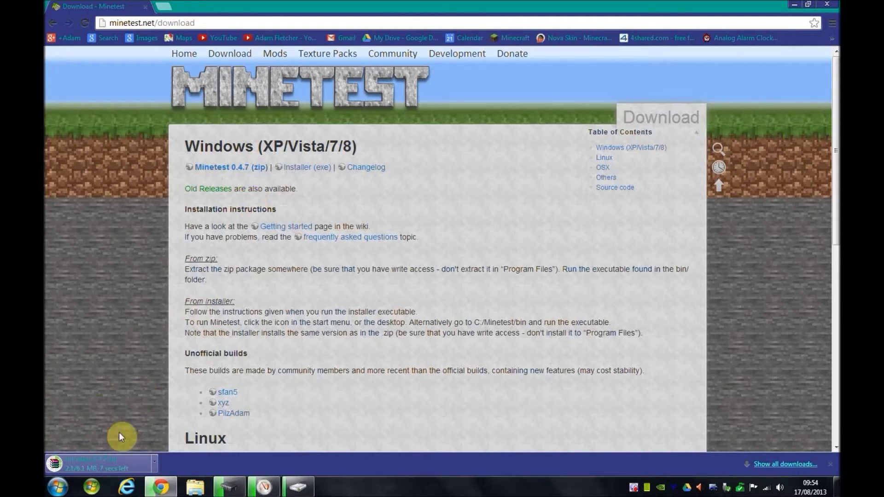
# Clear all entries from Chrome's download history and close the browser
pyautogui.click(785, 464)
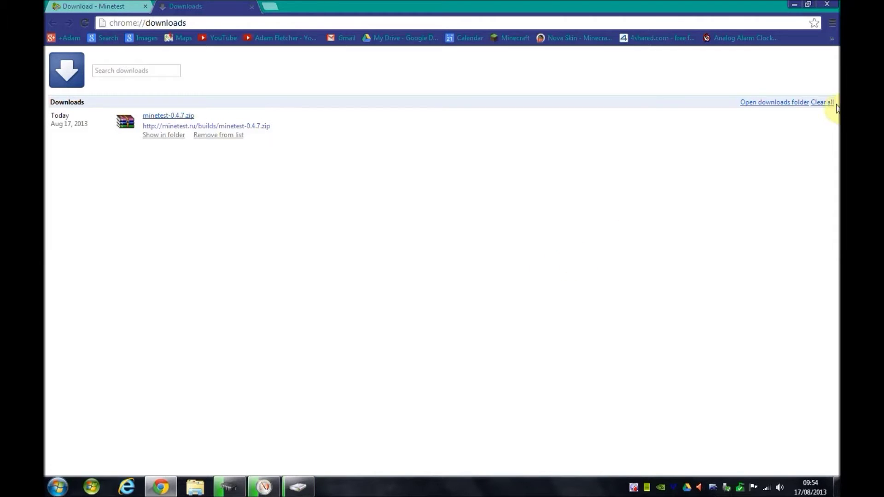
pyautogui.click(822, 102)
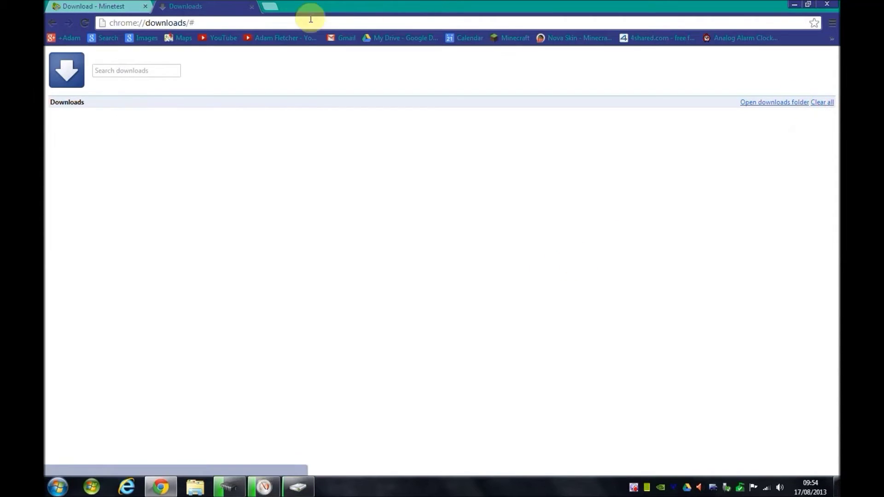
pyautogui.click(252, 7)
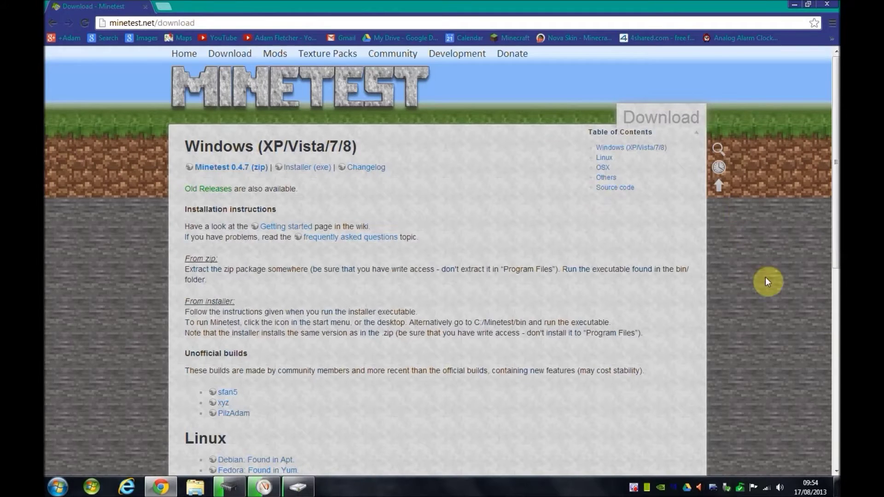
pyautogui.click(828, 8)
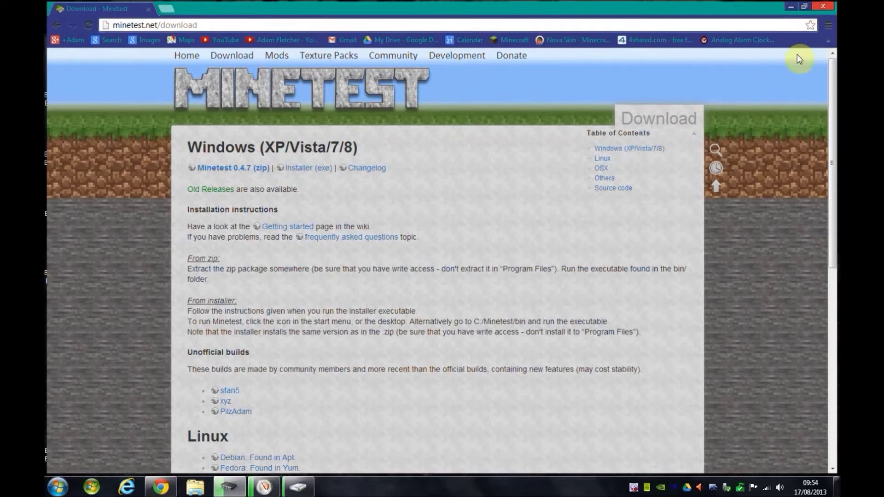
# Move the minetest-0.4.7 zip from the Downloads folder to the middle of the desktop and close File Explorer
pyautogui.click(196, 485)
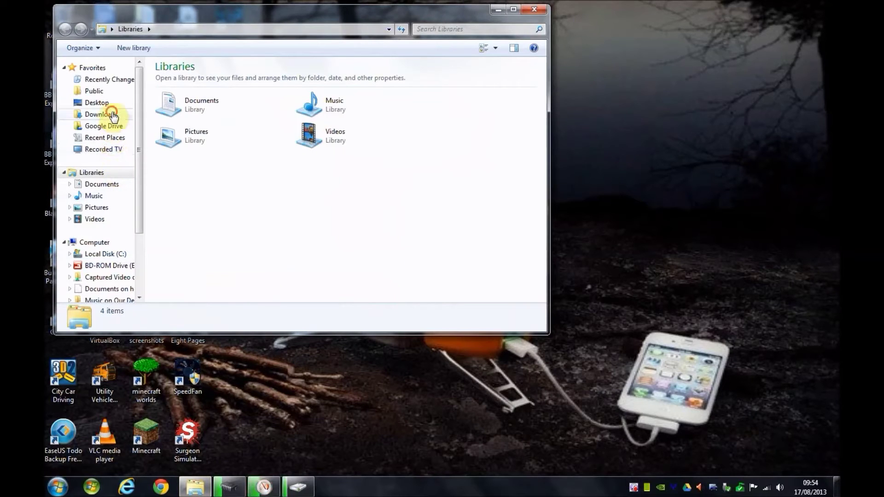
pyautogui.click(113, 115)
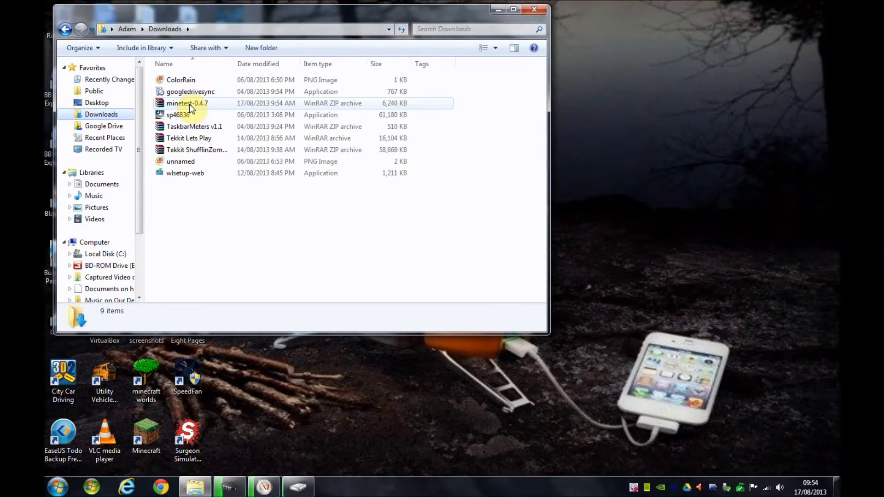
pyautogui.moveTo(190, 104); pyautogui.dragTo(740, 133)
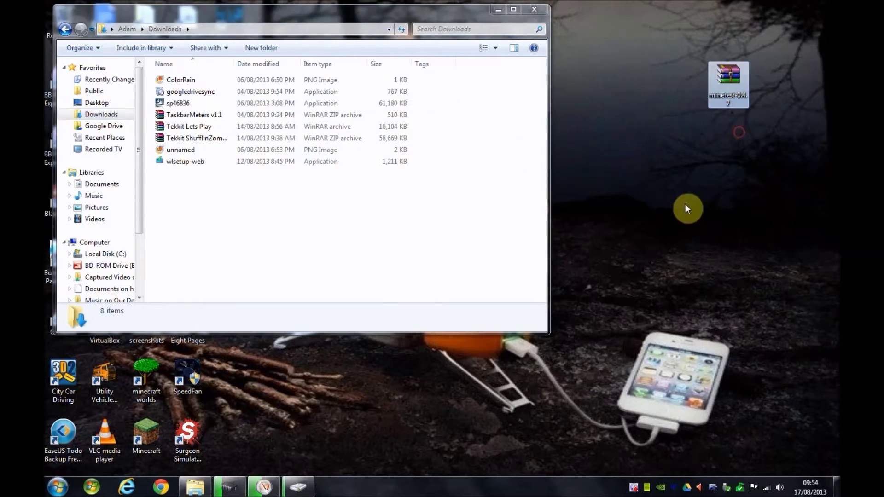
pyautogui.click(308, 237)
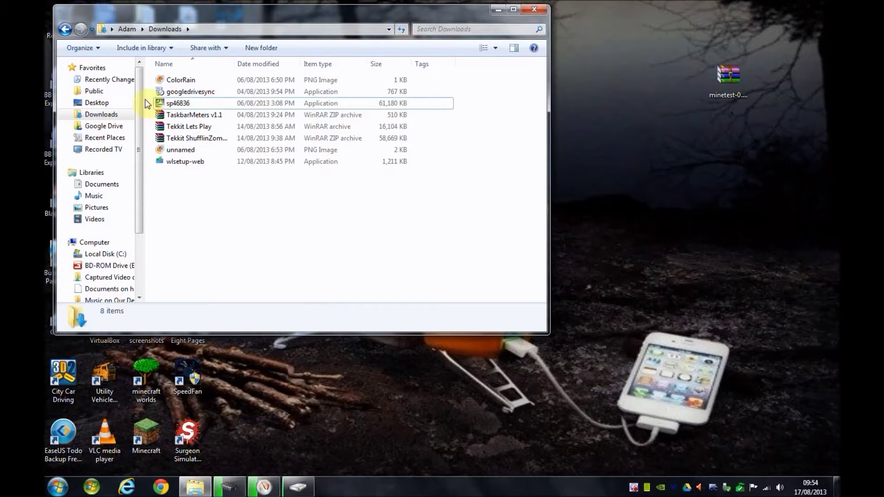
pyautogui.click(65, 28)
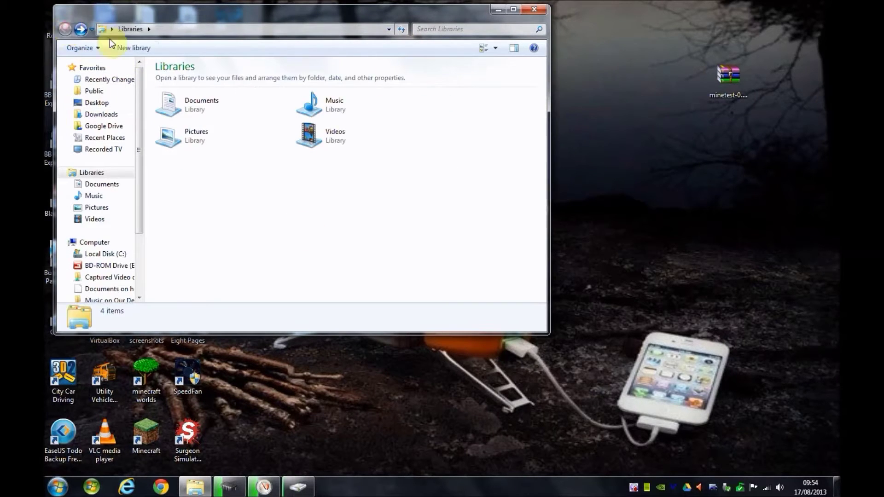
pyautogui.click(534, 9)
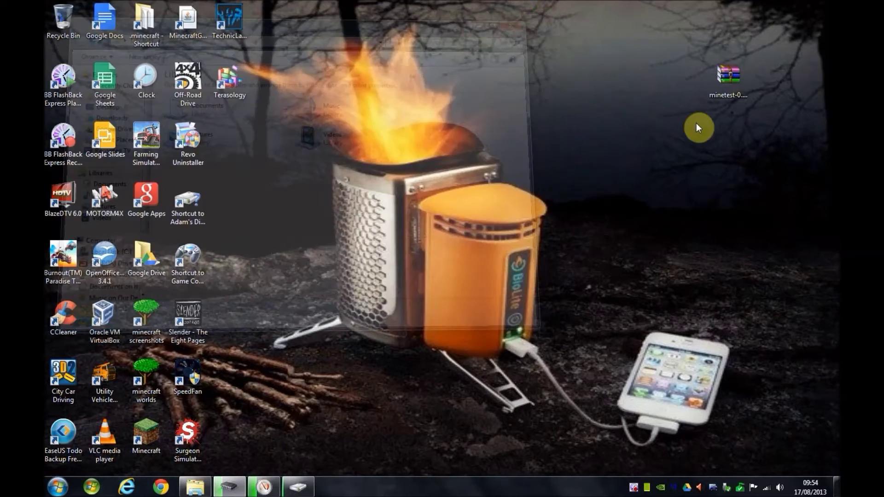
pyautogui.moveTo(731, 81); pyautogui.dragTo(525, 198)
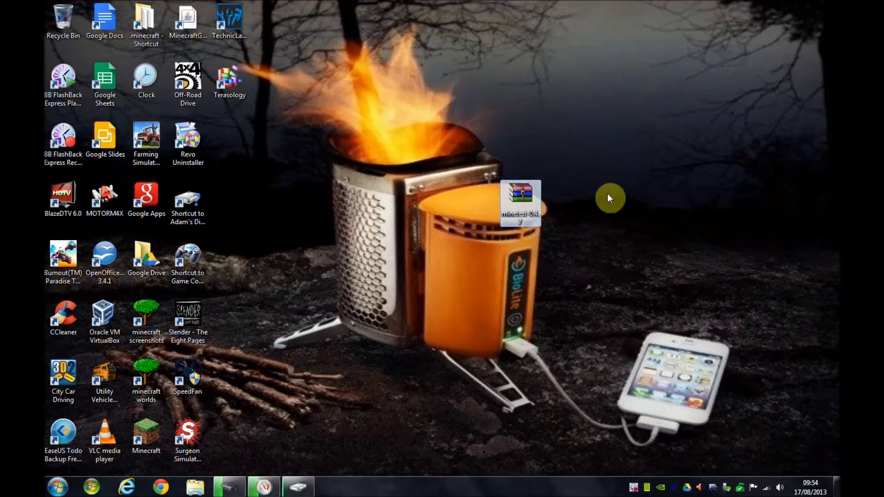
pyautogui.click(607, 194)
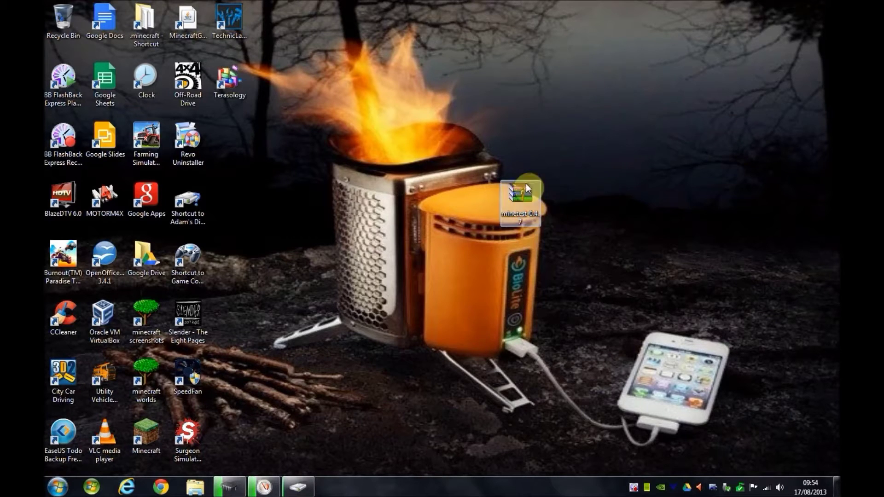
# Open the minetest-0.4.7 zip in WinRAR, extract its minetest-0.4.7 folder to the desktop, and close the archive
pyautogui.moveTo(521, 186)
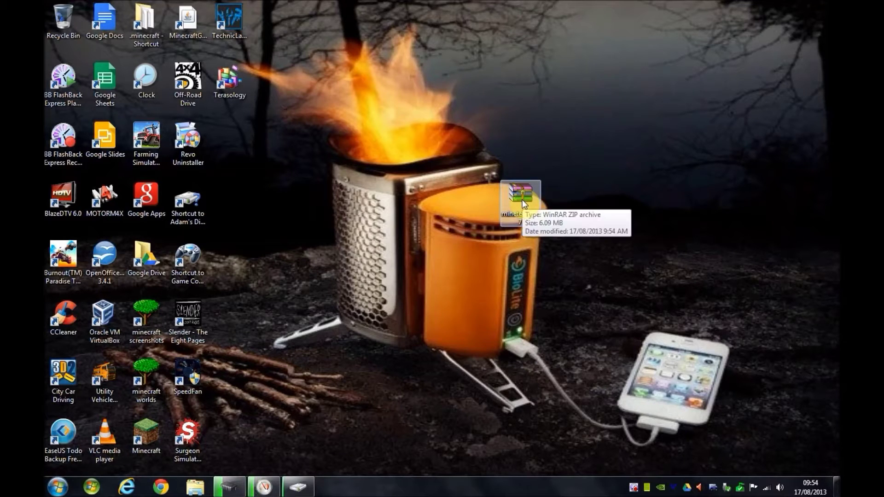
pyautogui.doubleClick(522, 200)
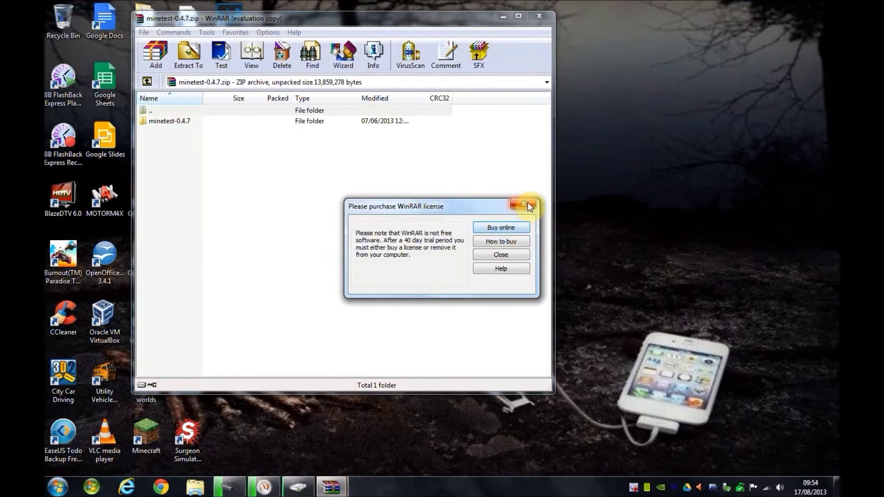
pyautogui.click(528, 205)
pyautogui.click(270, 199)
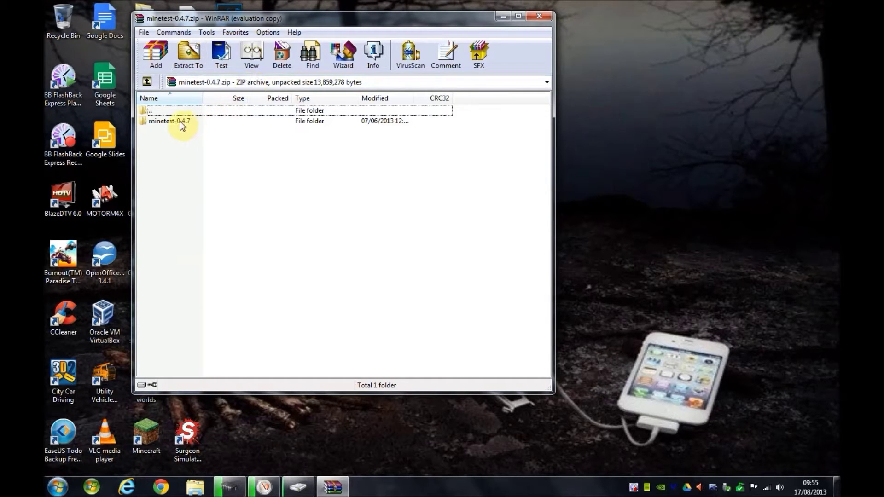
pyautogui.moveTo(188, 122); pyautogui.dragTo(722, 125)
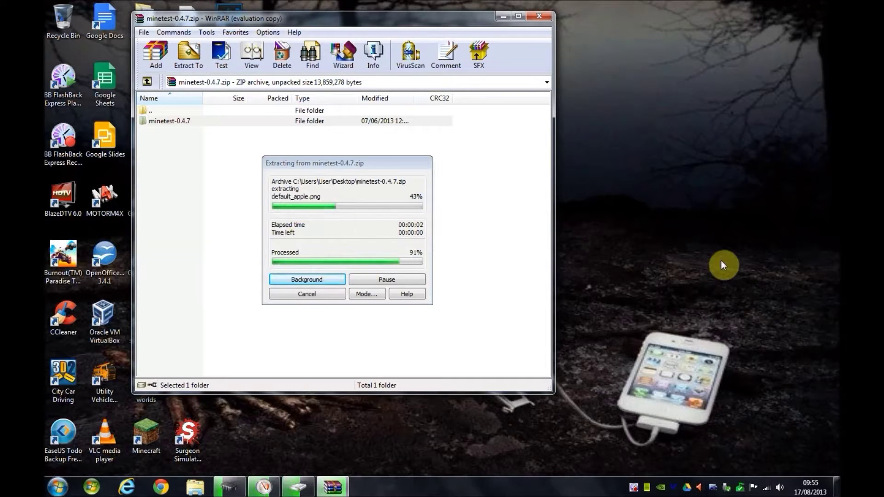
pyautogui.click(726, 219)
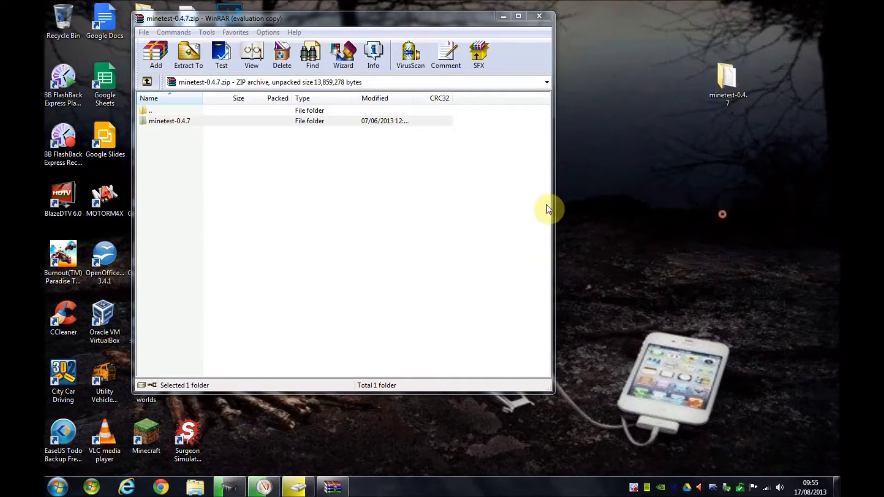
pyautogui.click(350, 211)
pyautogui.click(544, 16)
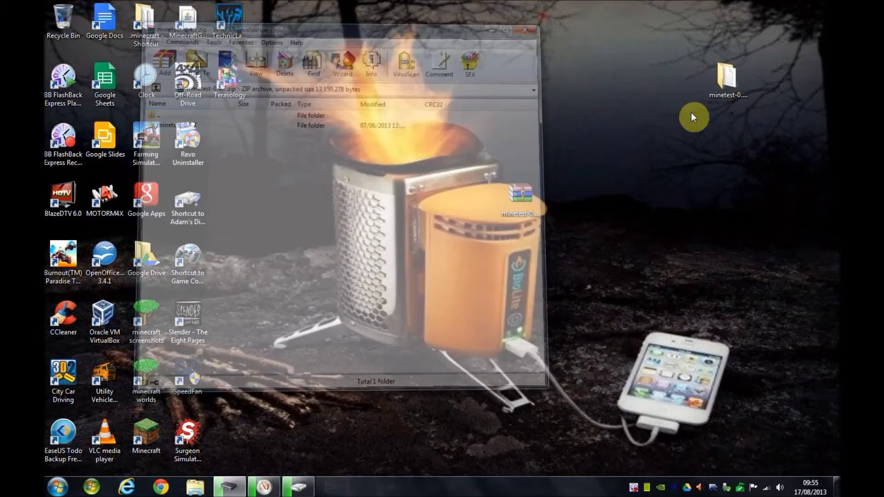
# Rearrange the desktop, placing the minetest zip in the upper-right corner and the extracted minetest-0.4.7 folder near the centre
pyautogui.moveTo(520, 199); pyautogui.dragTo(813, 24)
pyautogui.moveTo(728, 79); pyautogui.dragTo(396, 208)
pyautogui.click(574, 252)
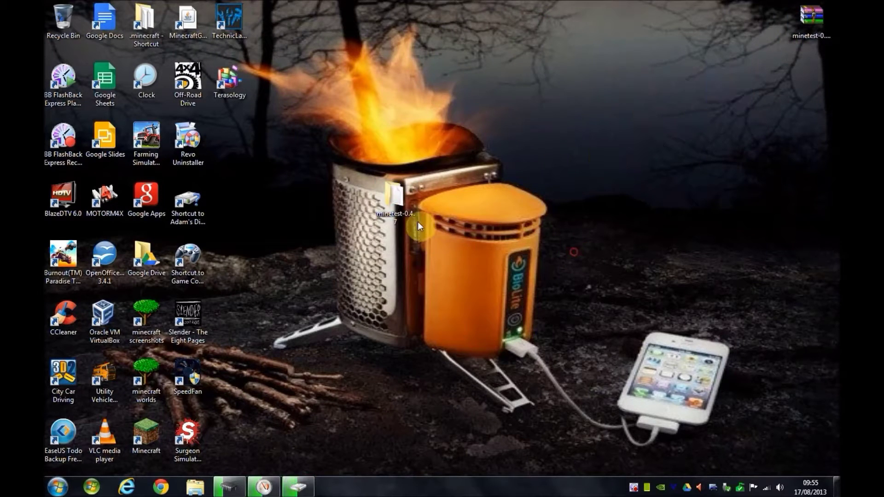
# Launch the minetest application from the bin folder inside the extracted minetest-0.4.7 folder
pyautogui.doubleClick(392, 203)
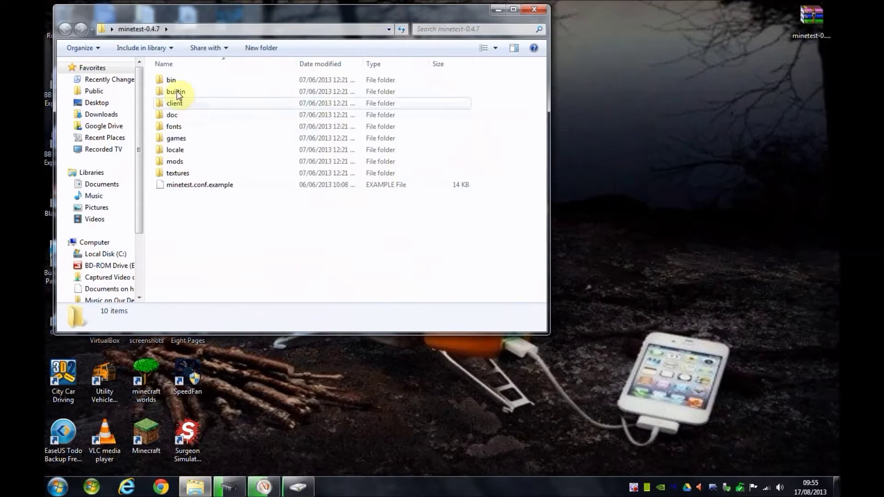
pyautogui.doubleClick(176, 82)
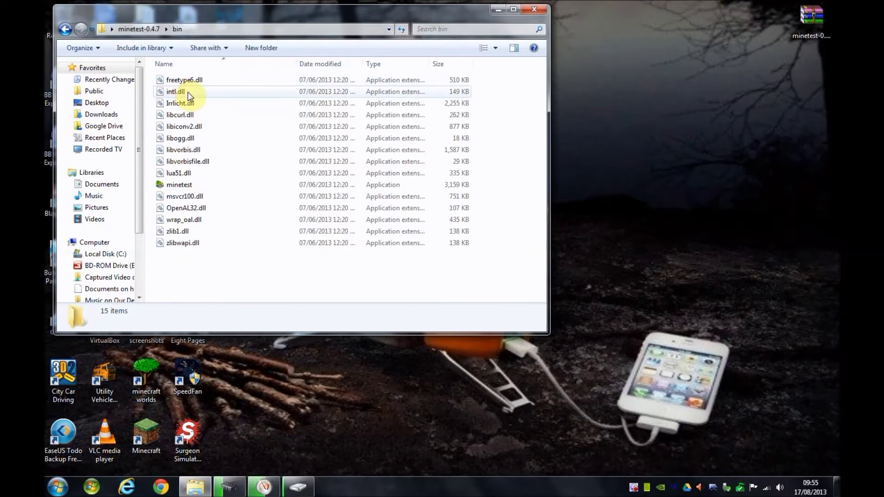
pyautogui.doubleClick(186, 186)
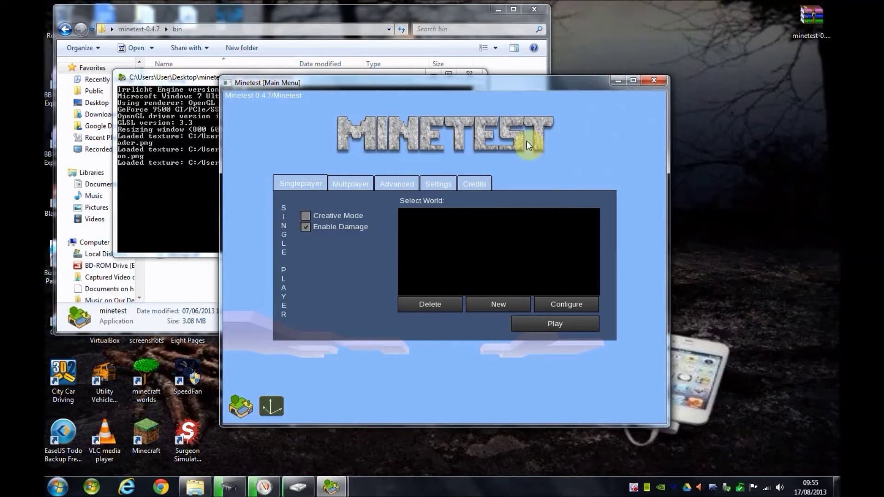
pyautogui.click(612, 134)
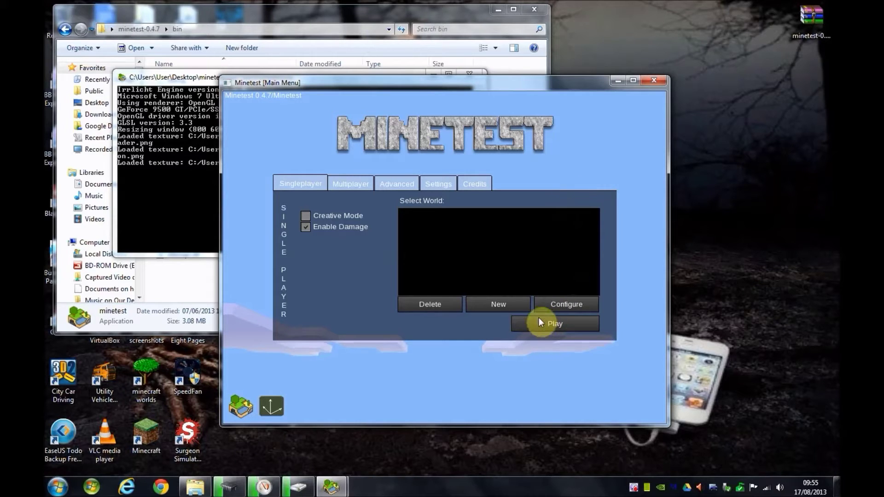
# Create a new singleplayer world named "youtube" using the Minetest game
pyautogui.click(502, 305)
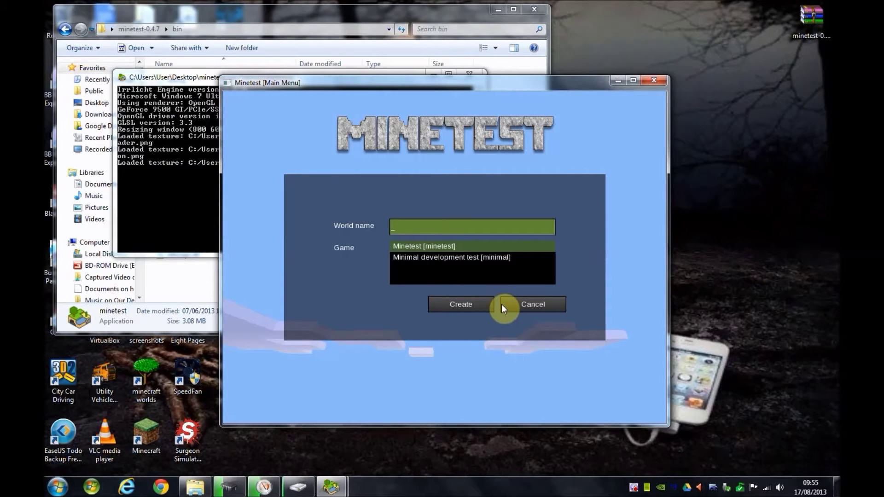
pyautogui.write('youtu')
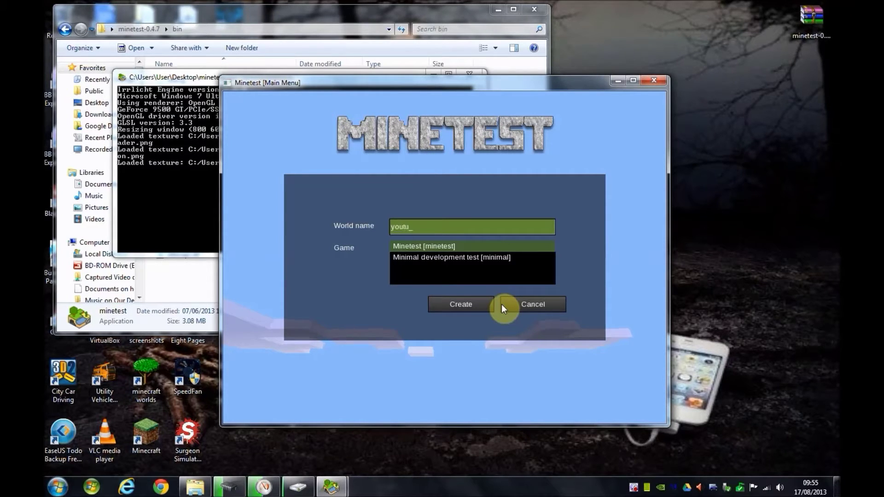
pyautogui.write('be')
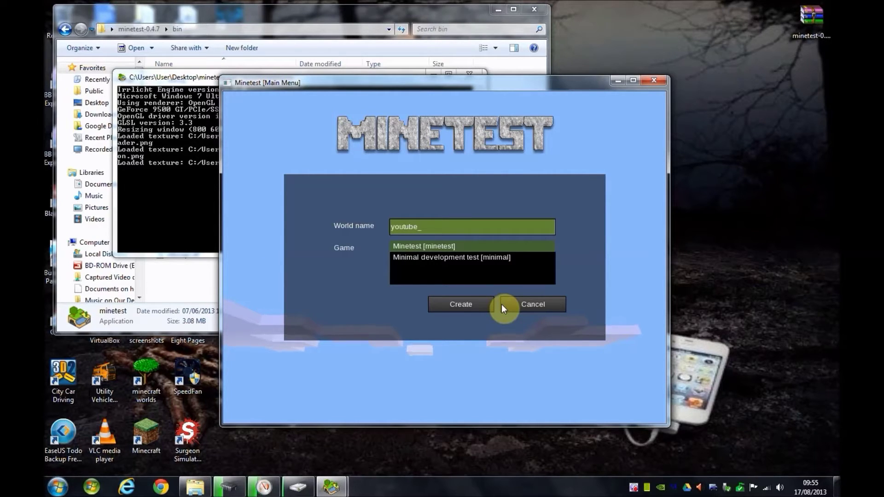
pyautogui.click(478, 308)
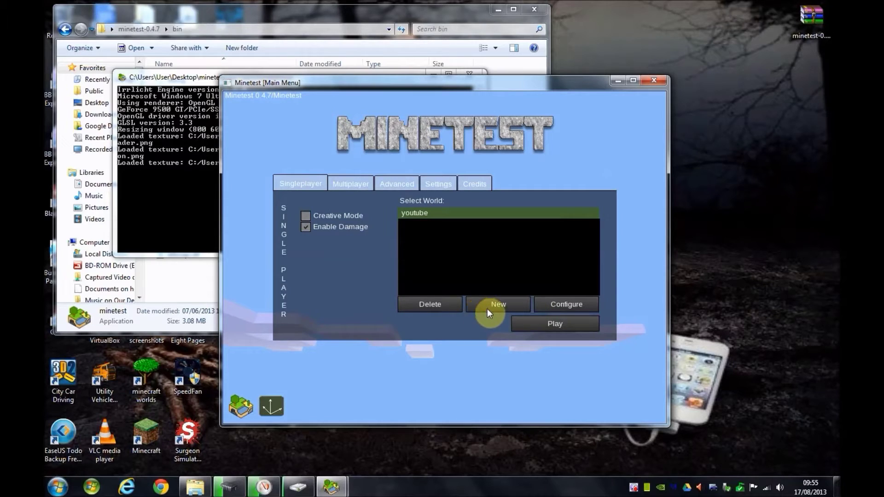
# Start playing the youtube world and allow minetest through Windows Firewall on public networks
pyautogui.click(556, 323)
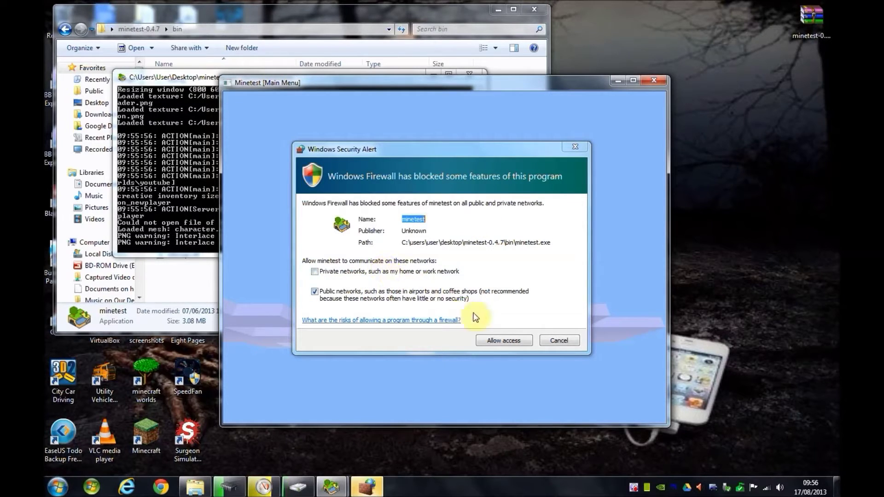
pyautogui.click(507, 340)
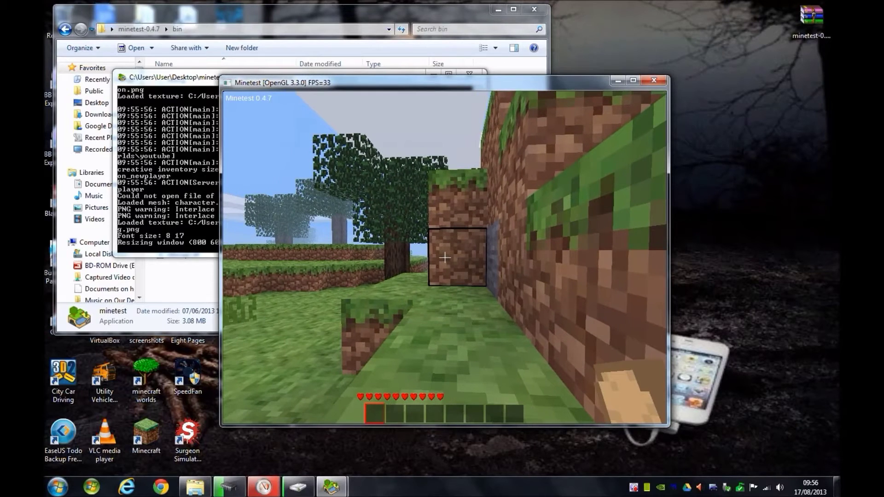
# Try out the basic controls in the new world by walking forward and jumping
pyautogui.click(445, 257)
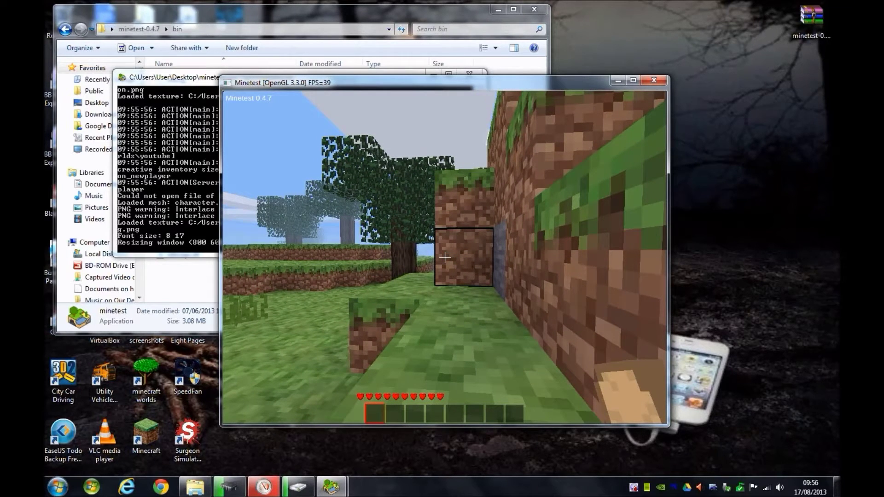
pyautogui.press('w')
pyautogui.press('space')
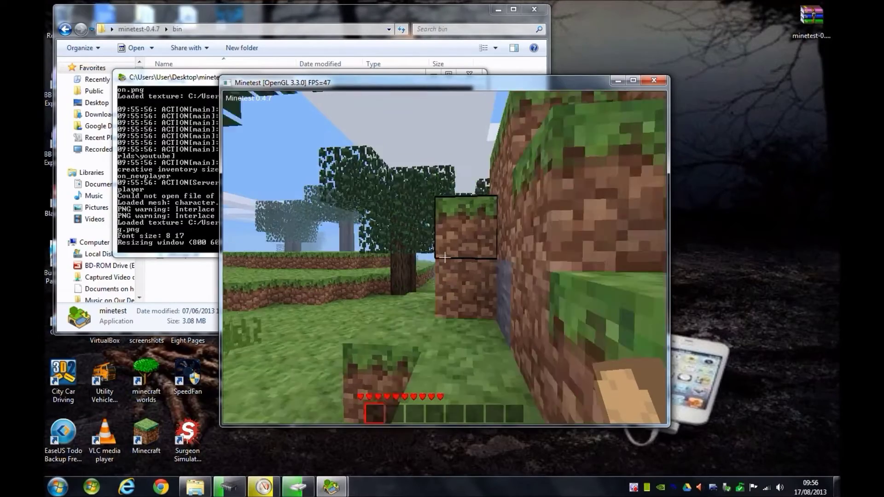
# Walk and jump over the grassy hill and on into the neighbouring sand area to explore the world
pyautogui.press('w')
pyautogui.press('space')
pyautogui.press('space')
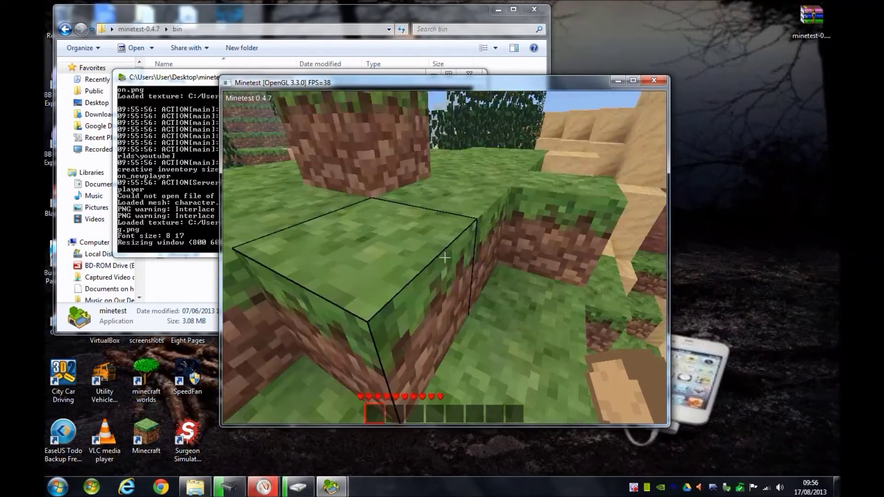
pyautogui.press('w')
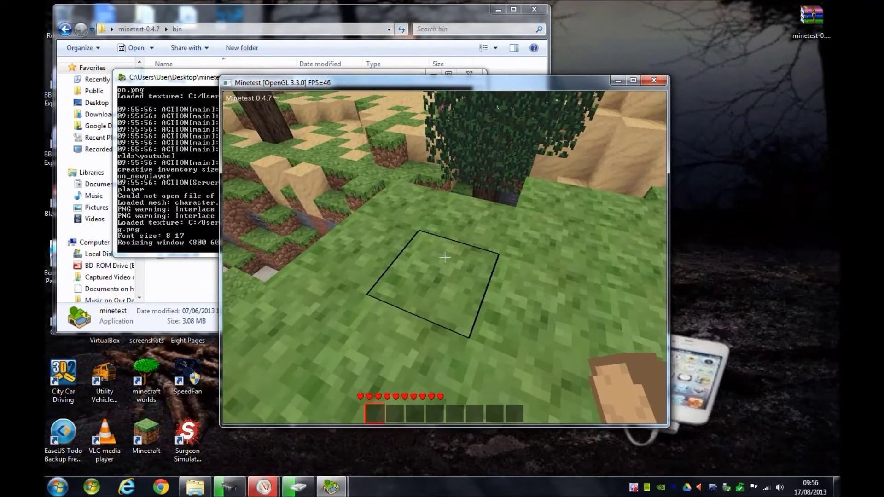
pyautogui.press('w')
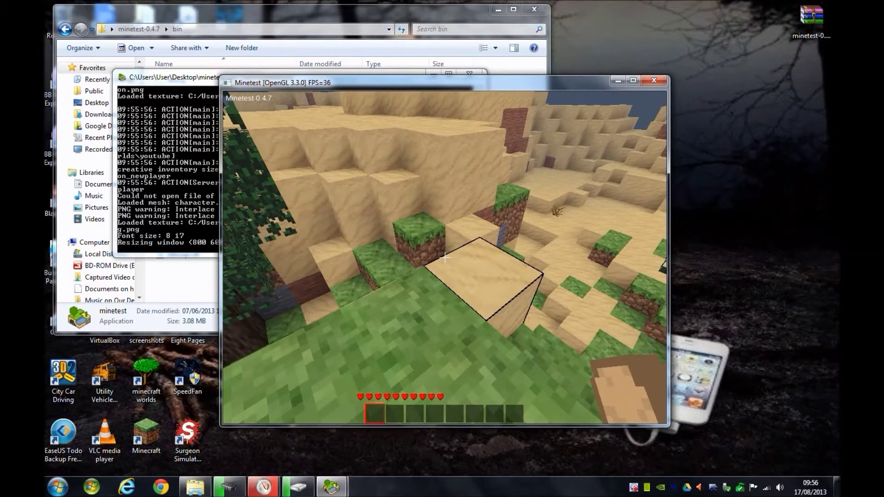
pyautogui.press('w')
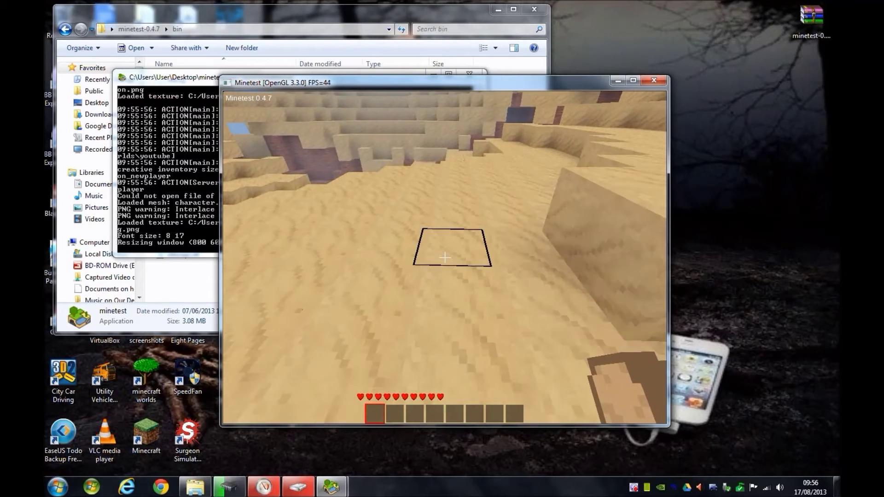
pyautogui.press('w')
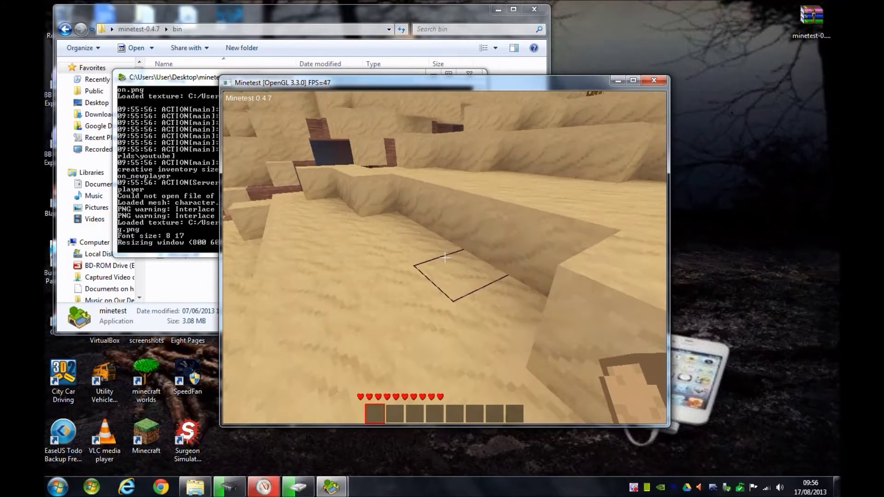
pyautogui.press('w')
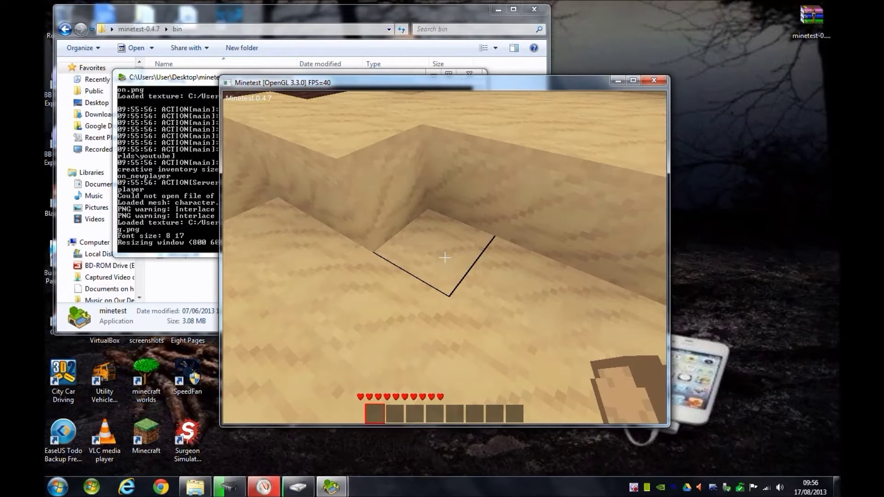
pyautogui.press('w')
pyautogui.press('space')
pyautogui.press('space')
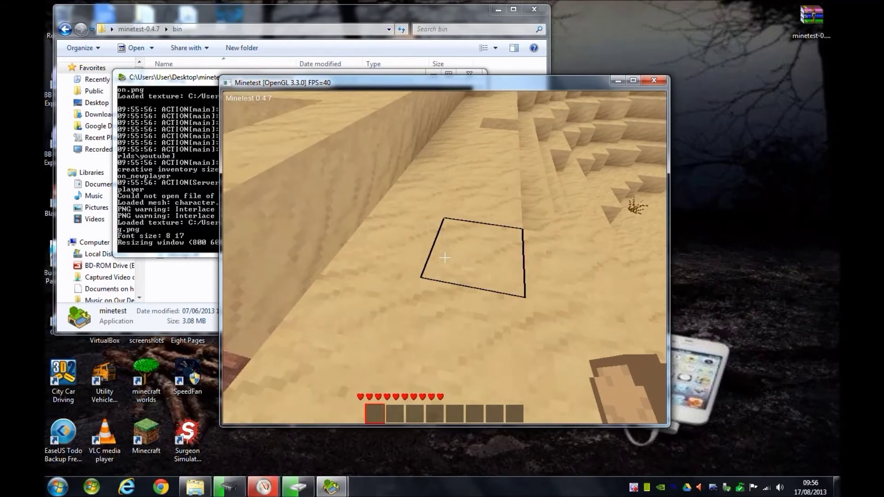
# Cross the sand dunes and head back towards the grassland with trees
pyautogui.press('w')
pyautogui.press('space')
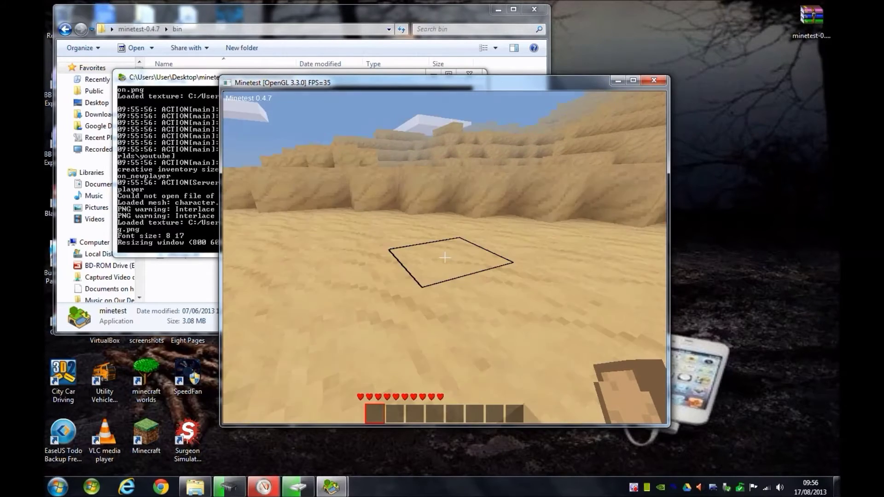
pyautogui.press('w')
pyautogui.press('w')
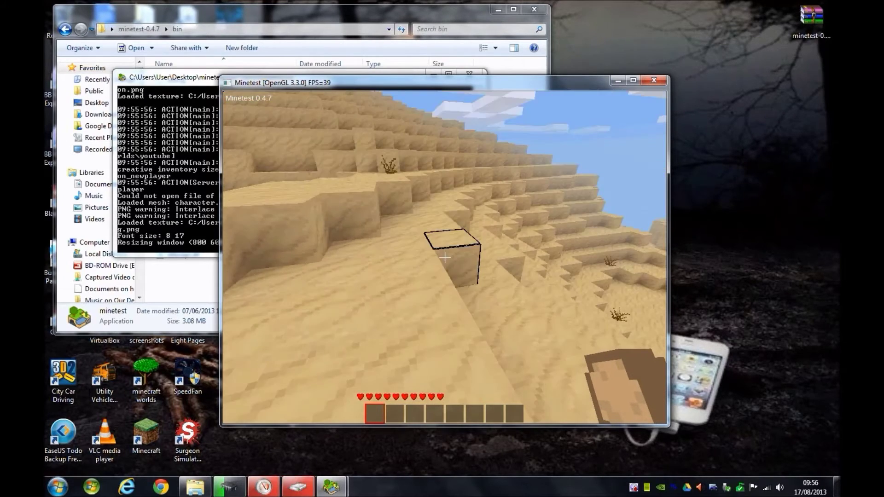
pyautogui.press('w')
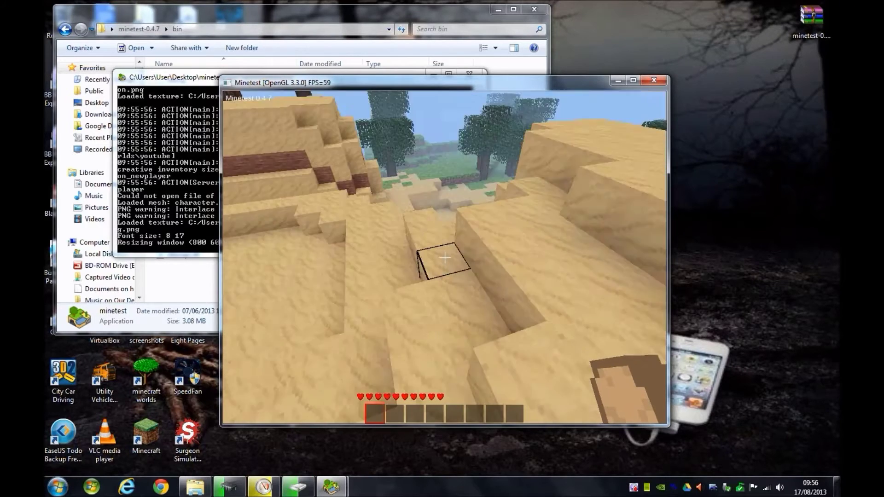
pyautogui.press('w')
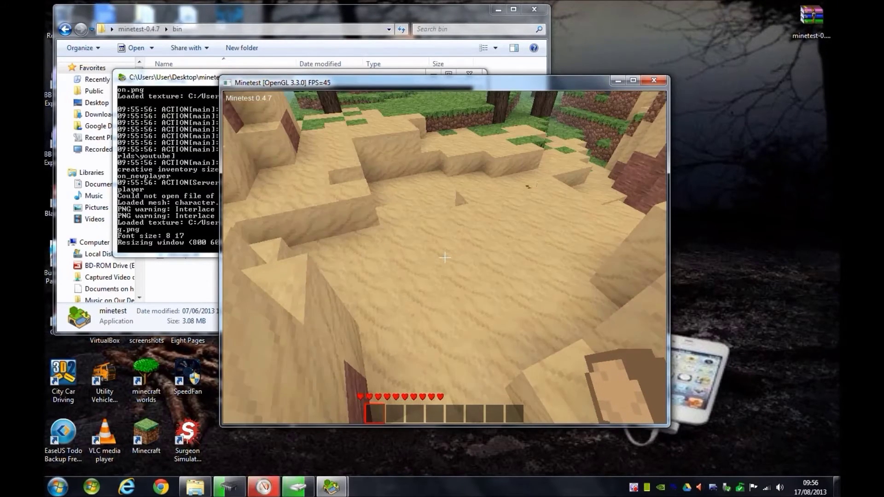
pyautogui.press('w')
pyautogui.press('w')
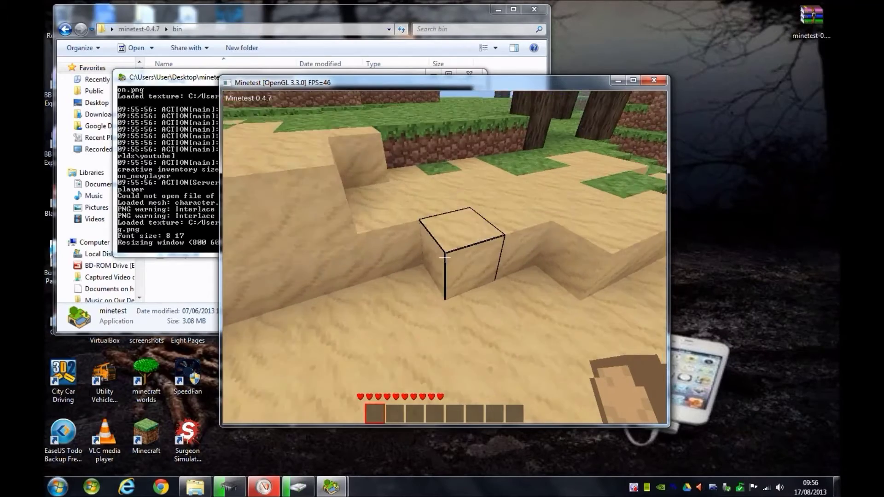
# Climb out of the sand onto the grass and walk up to a tree trunk near the water
pyautogui.press('space')
pyautogui.press('w')
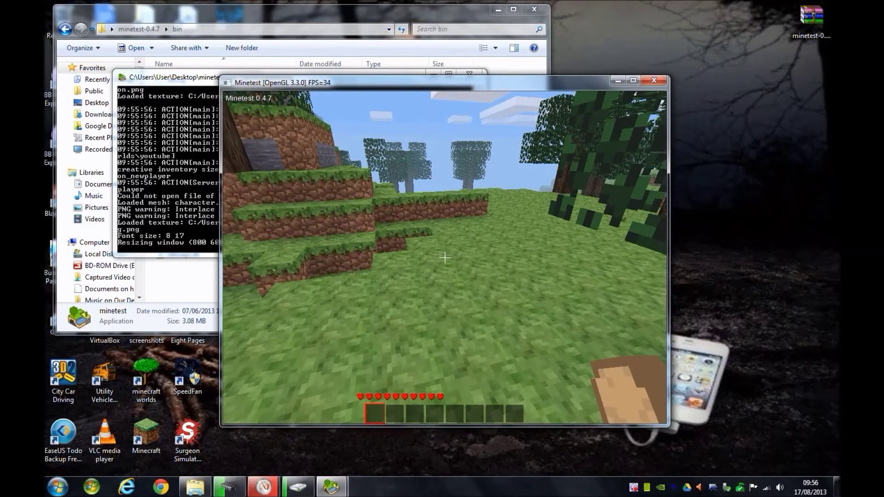
pyautogui.press('w')
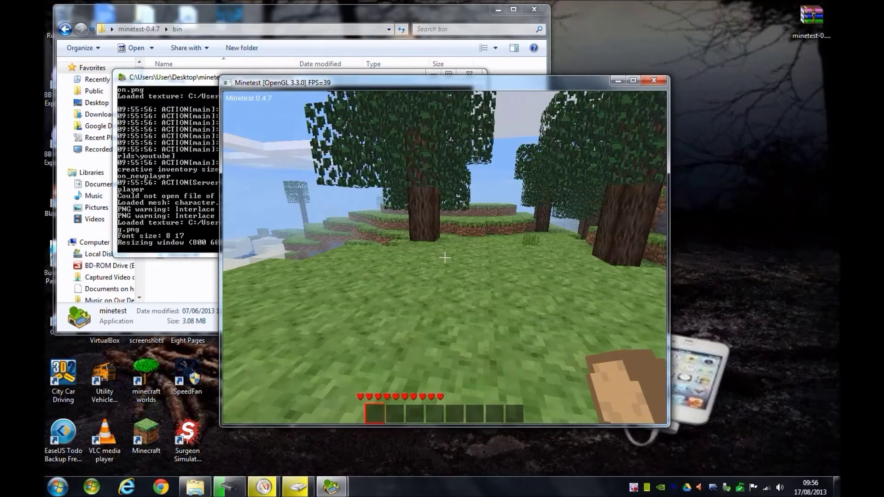
pyautogui.press('w')
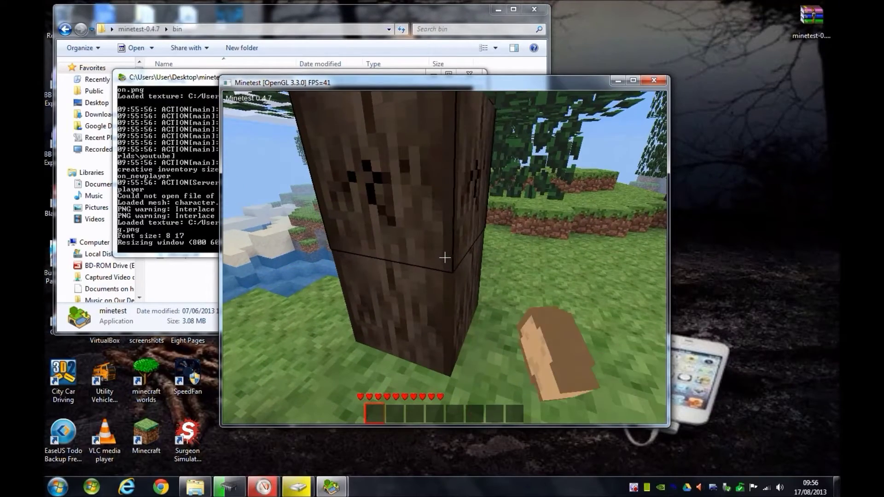
# Dig out five trunk blocks of the tree near the water, including the ones overhead
pyautogui.click(445, 258)
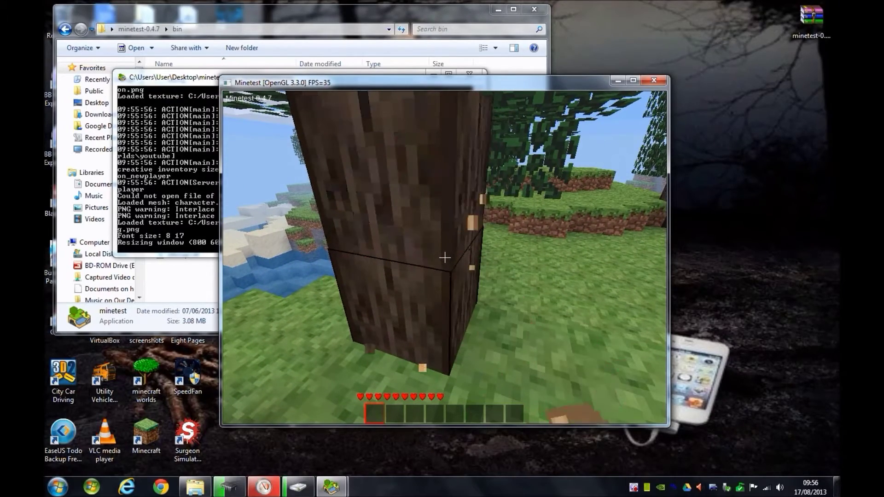
pyautogui.click(445, 257)
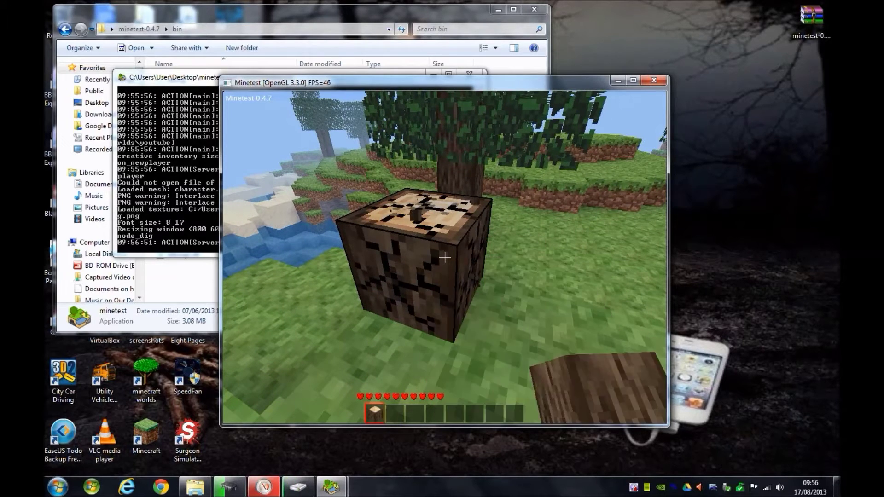
pyautogui.click(445, 257)
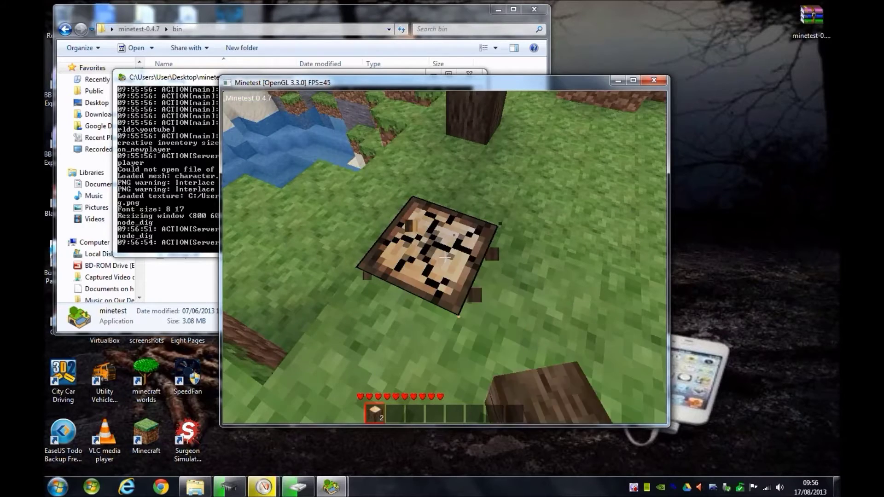
pyautogui.click(444, 257)
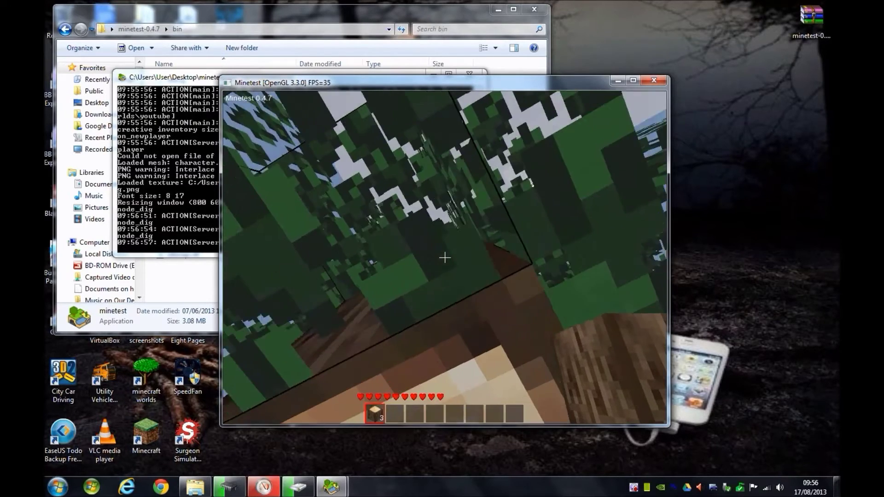
pyautogui.click(445, 257)
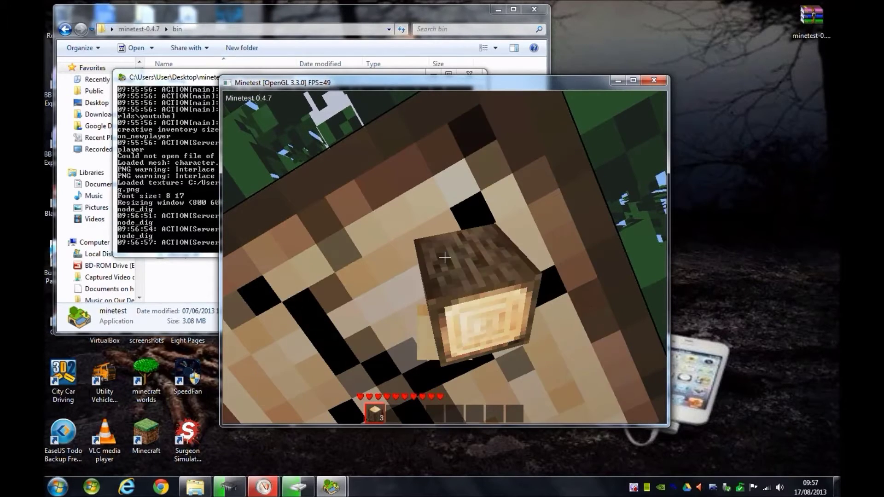
pyautogui.click(445, 258)
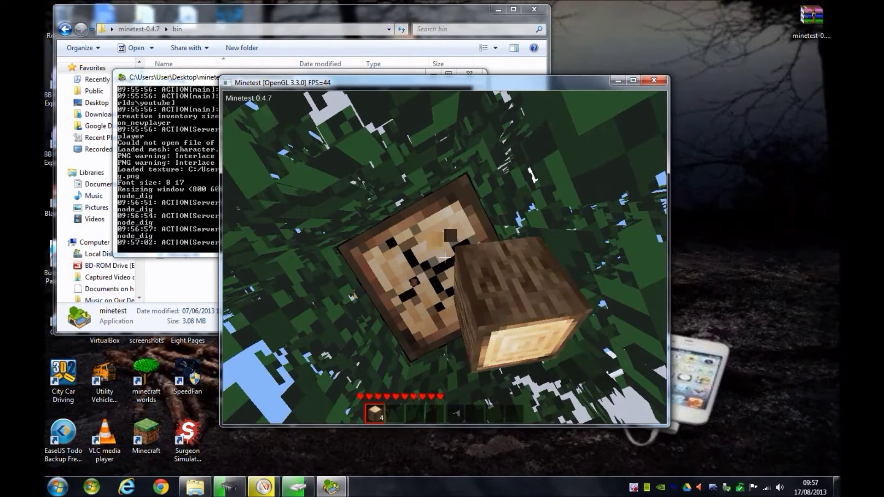
pyautogui.click(445, 257)
# Collect five leaf blocks from the canopy of the felled tree
pyautogui.click(444, 257)
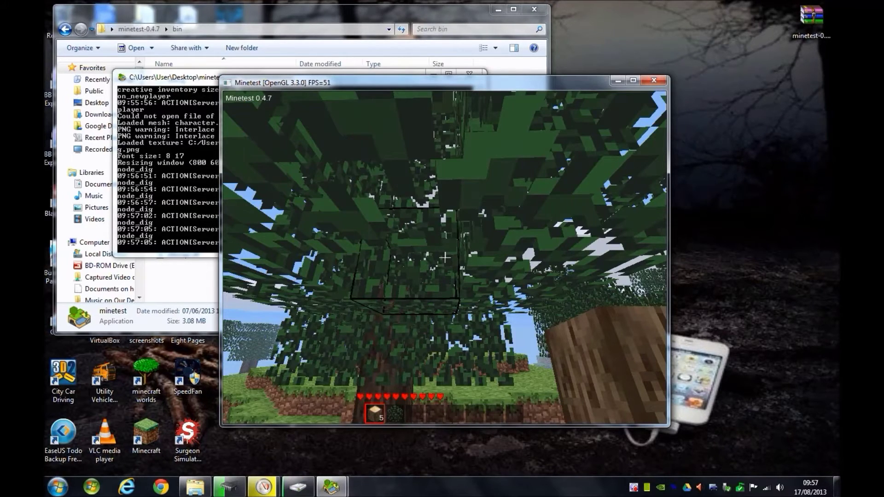
pyautogui.click(445, 257)
pyautogui.click(445, 257)
pyautogui.click(445, 258)
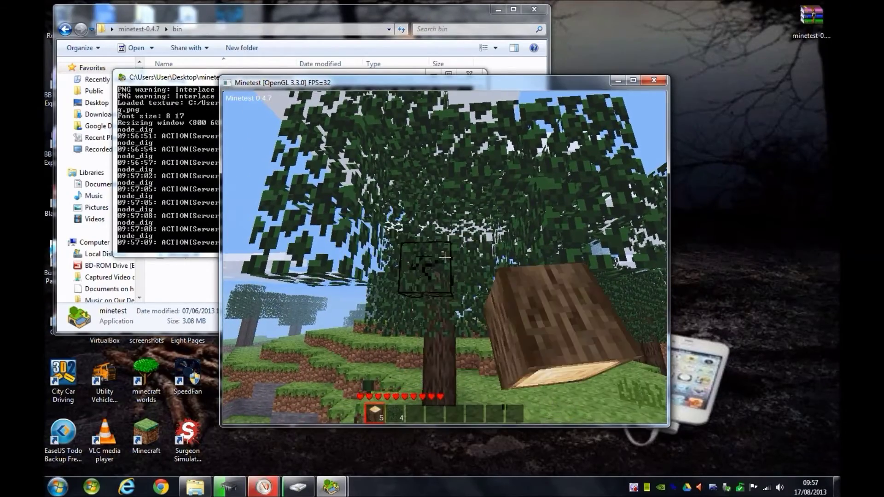
pyautogui.click(445, 257)
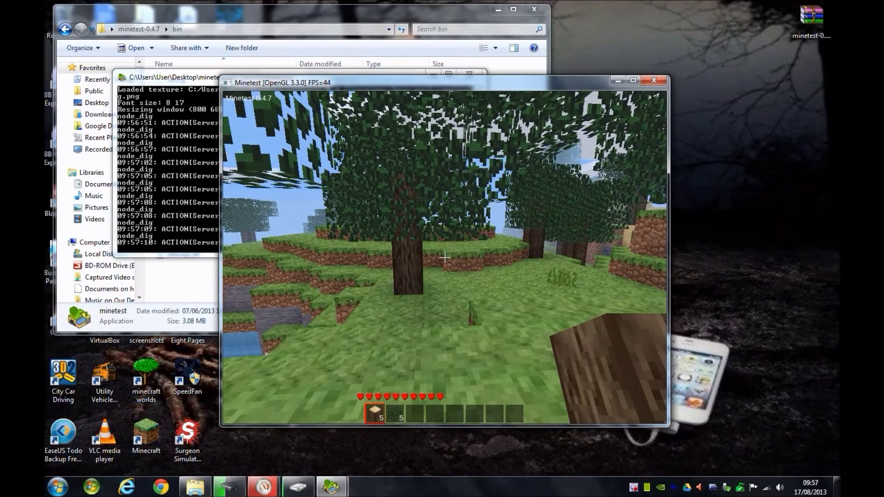
# Open the inventory and craft all five tree trunks into wooden planks
pyautogui.press('w')
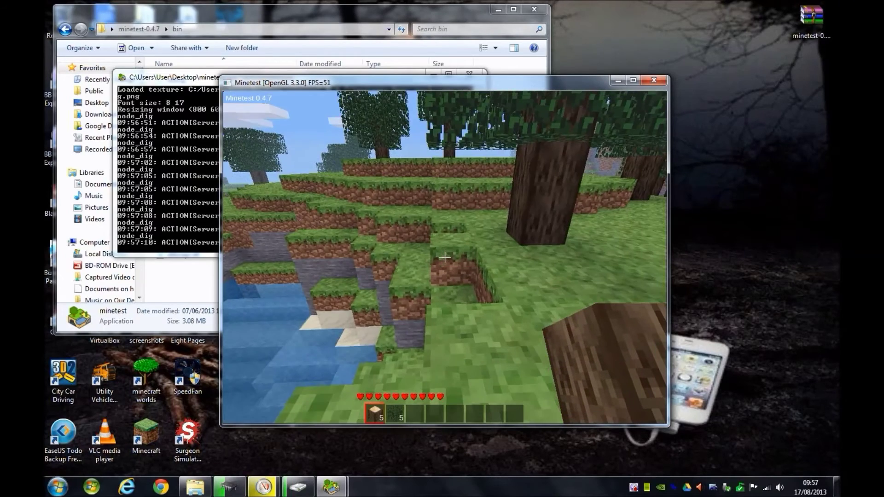
pyautogui.press('i')
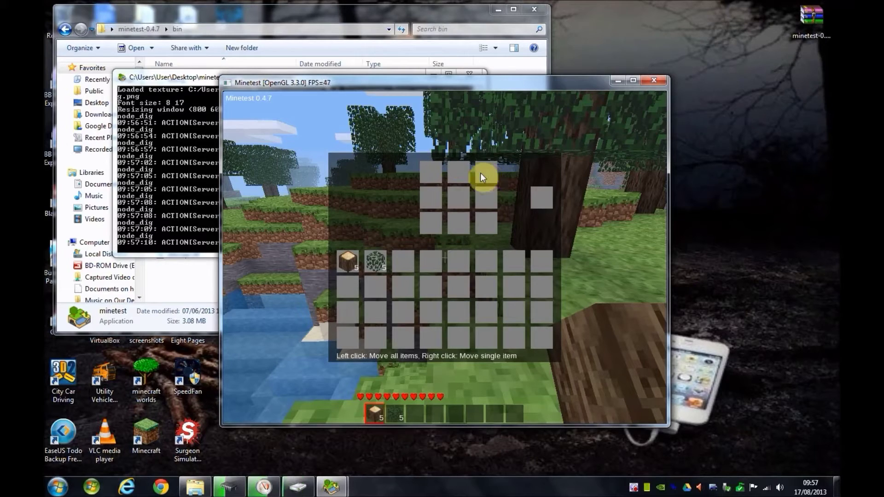
pyautogui.click(357, 266)
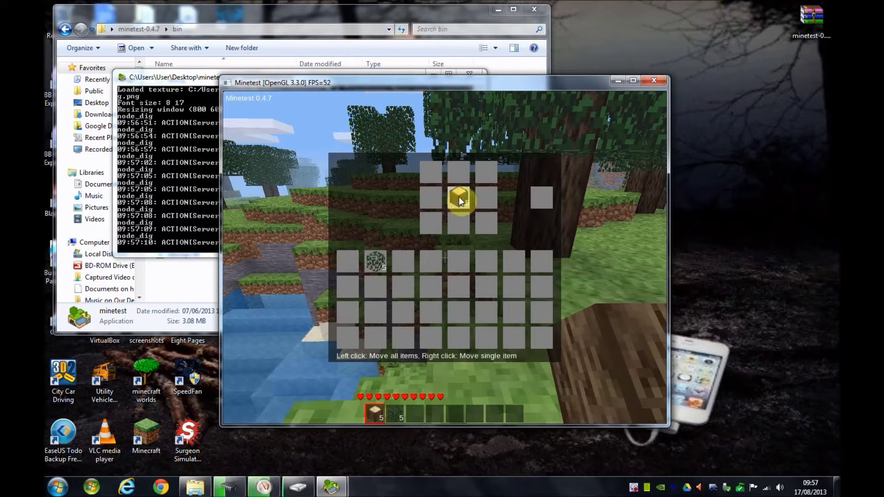
pyautogui.click(458, 197)
pyautogui.click(544, 198)
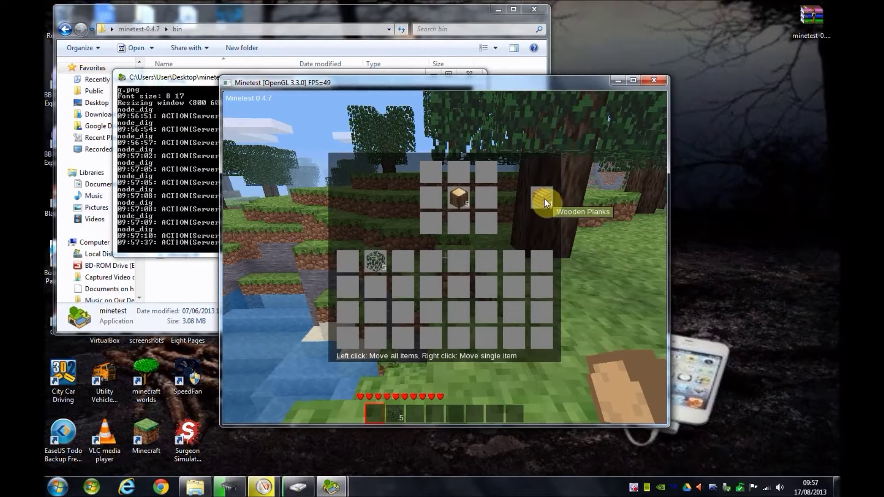
pyautogui.click(544, 198)
pyautogui.click(544, 198)
pyautogui.click(548, 202)
pyautogui.click(552, 205)
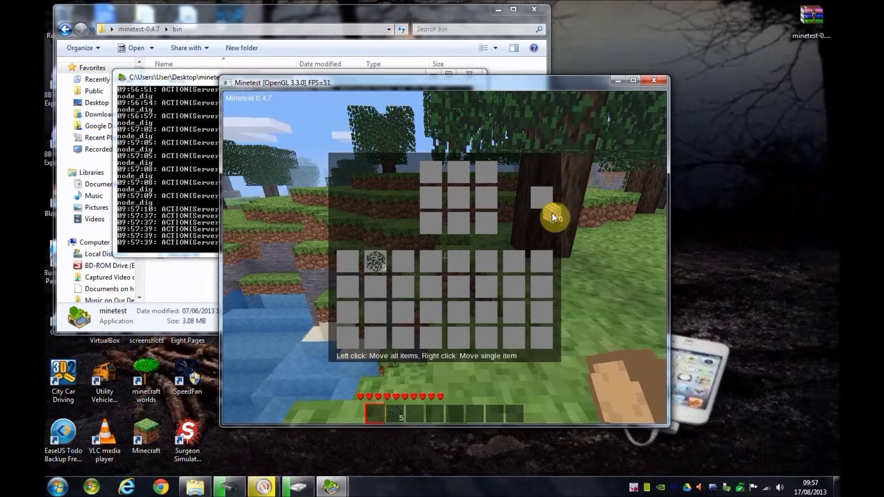
# Craft four sticks from a single wooden plank, storing the other 19 planks in the inventory
pyautogui.rightClick(458, 206)
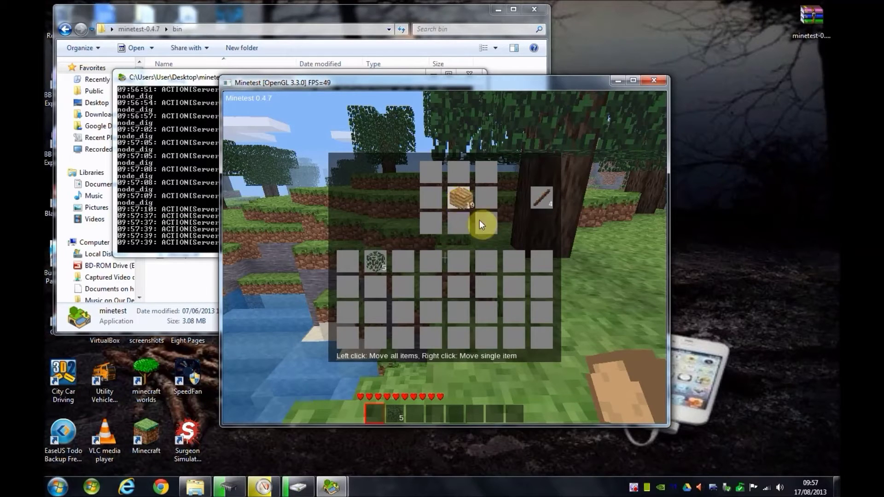
pyautogui.click(495, 258)
pyautogui.click(466, 261)
pyautogui.click(545, 200)
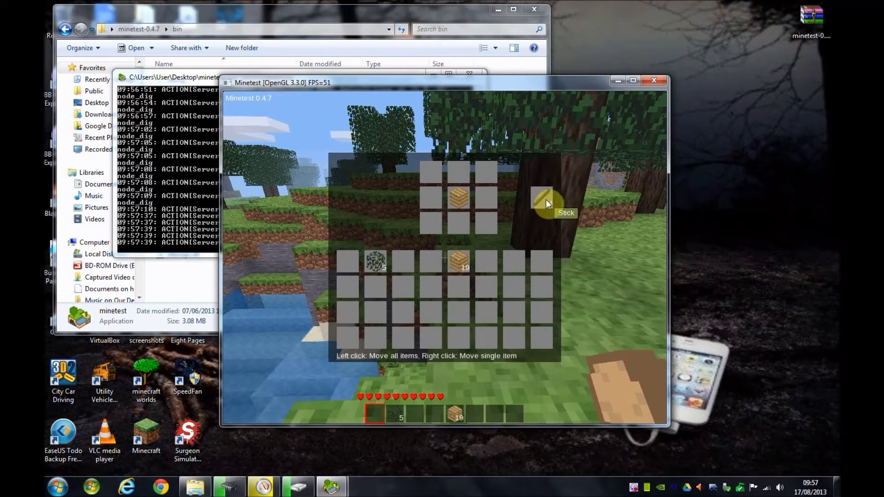
# Place one stick each in the centre and bottom-middle crafting slots and store the other two in the inventory
pyautogui.click(459, 224)
pyautogui.click(458, 223)
pyautogui.click(463, 198)
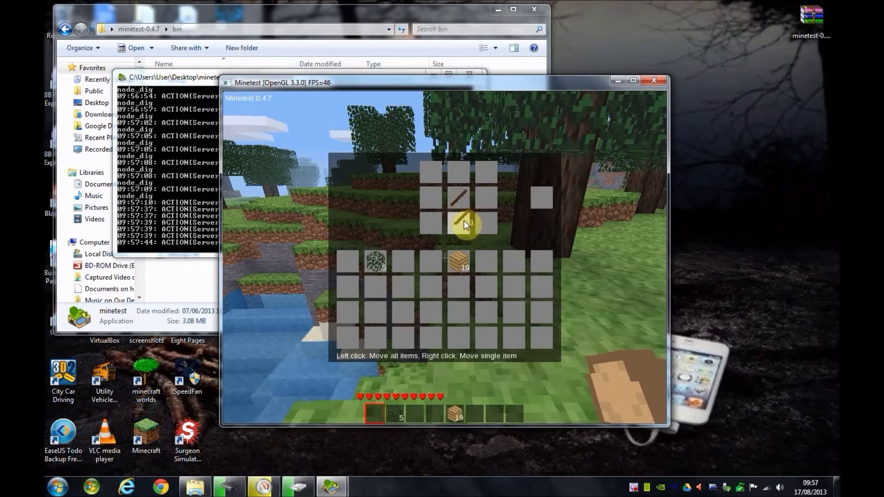
pyautogui.rightClick(459, 223)
pyautogui.click(484, 261)
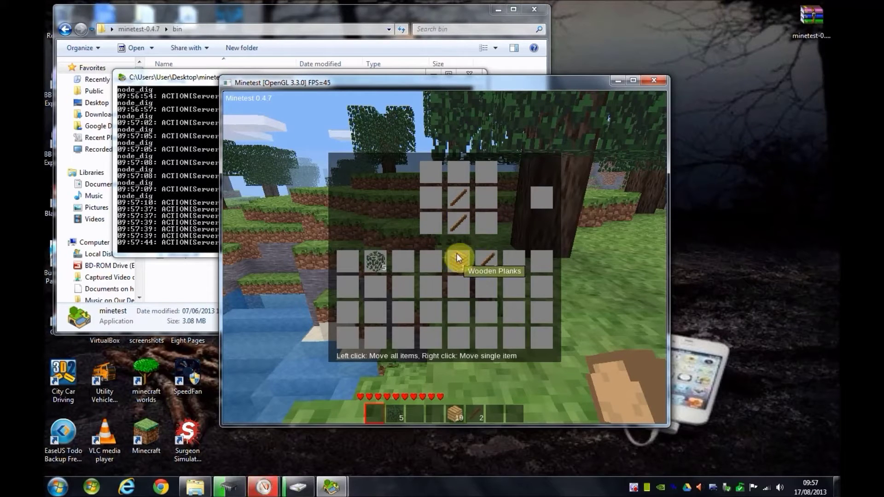
# Place one wooden plank in each top-row crafting slot, craft a wooden pickaxe and store it in the first inventory slot
pyautogui.click(457, 253)
pyautogui.rightClick(474, 167)
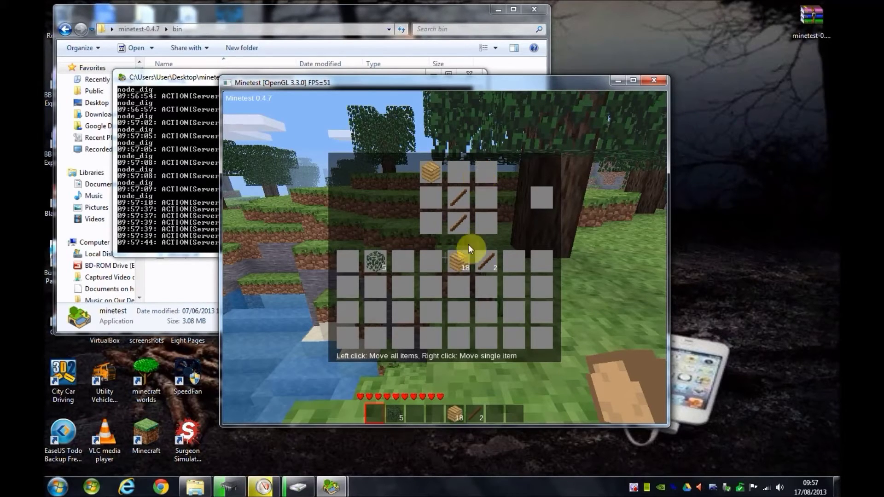
pyautogui.click(463, 258)
pyautogui.rightClick(458, 169)
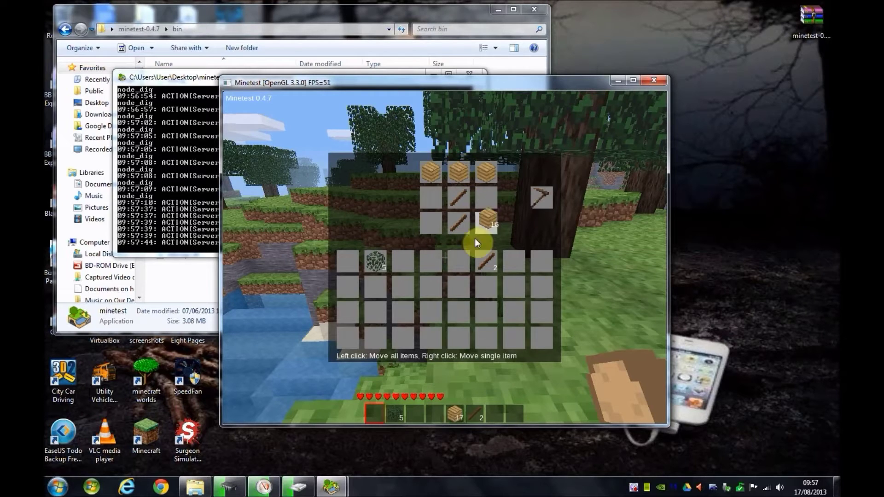
pyautogui.click(461, 256)
pyautogui.click(540, 199)
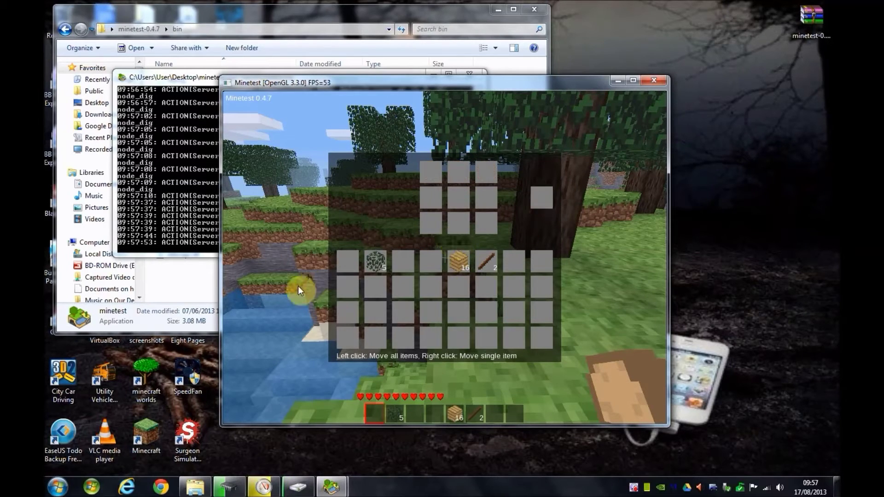
pyautogui.click(347, 261)
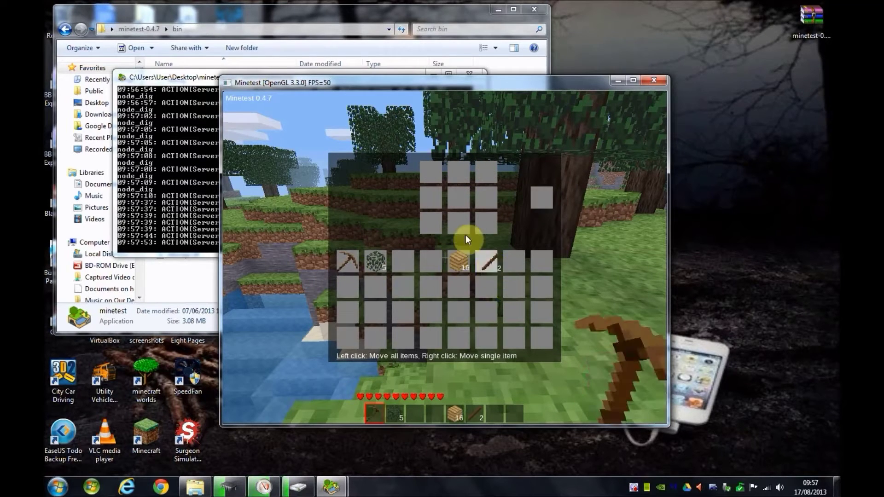
# Place the remaining two sticks in the centre and bottom-middle crafting slots
pyautogui.click(488, 261)
pyautogui.rightClick(458, 197)
pyautogui.rightClick(459, 222)
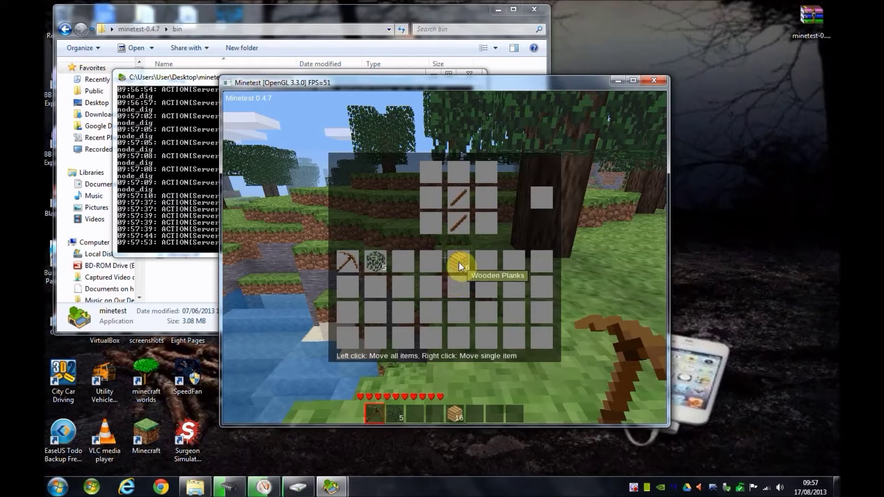
# Try an axe-like recipe with wooden planks in the top-middle, top-right and middle-right crafting slots
pyautogui.click(458, 261)
pyautogui.rightClick(460, 176)
pyautogui.rightClick(487, 175)
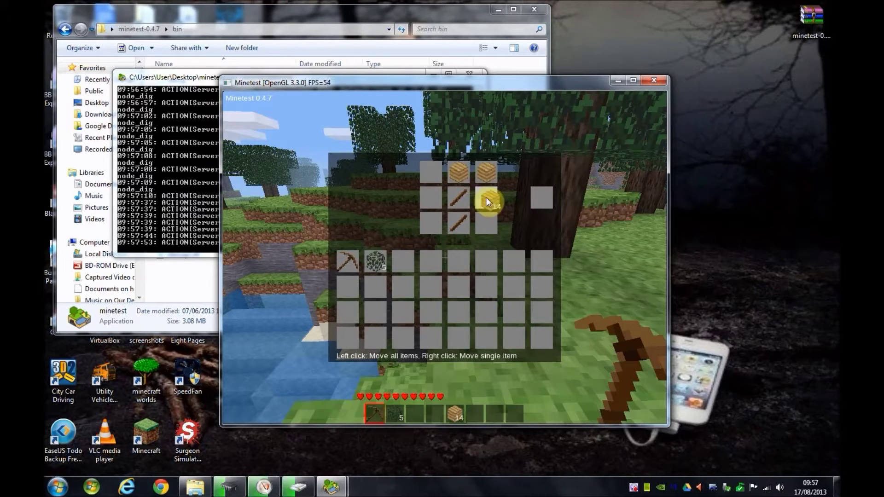
pyautogui.rightClick(487, 201)
pyautogui.click(488, 203)
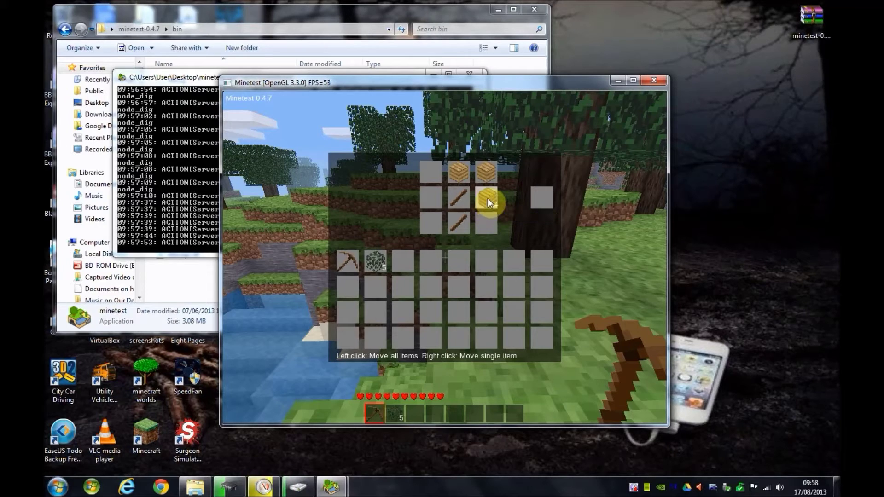
# Try other plank arrangements around the two sticks, including the wooden hoe pattern with planks in the top-left and top-middle slots
pyautogui.click(492, 173)
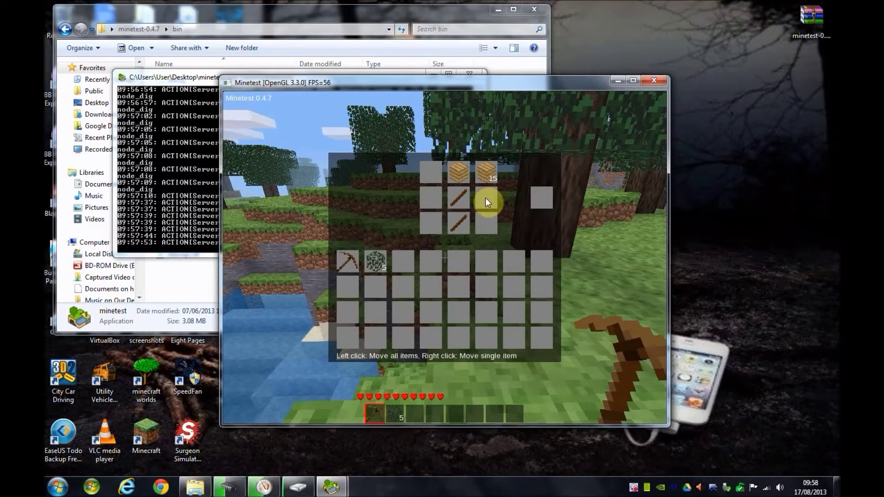
pyautogui.click(479, 175)
pyautogui.click(487, 203)
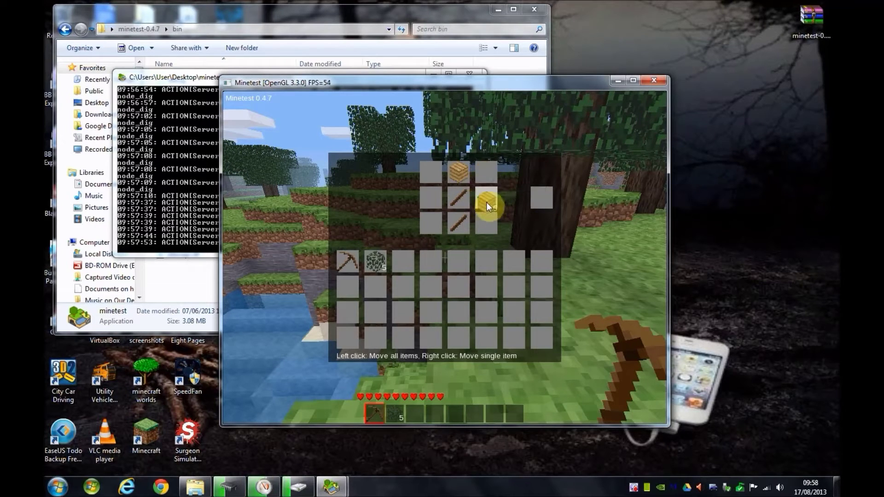
pyautogui.click(460, 173)
pyautogui.click(487, 174)
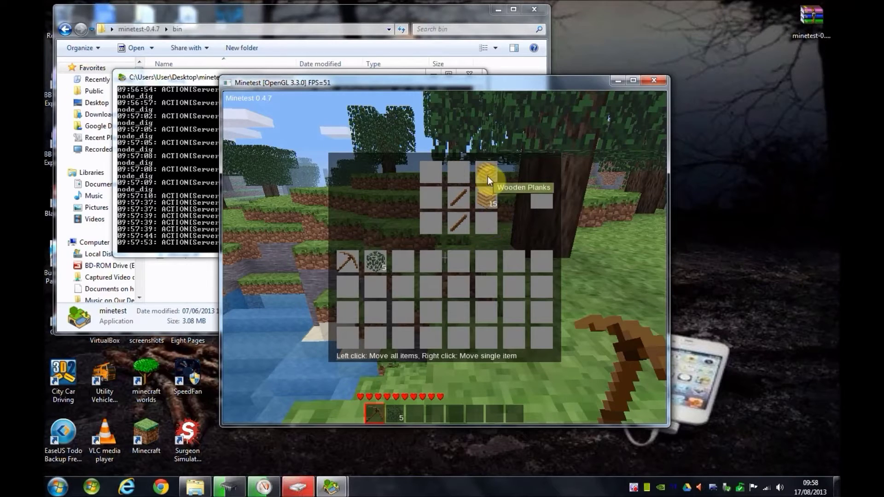
pyautogui.click(484, 191)
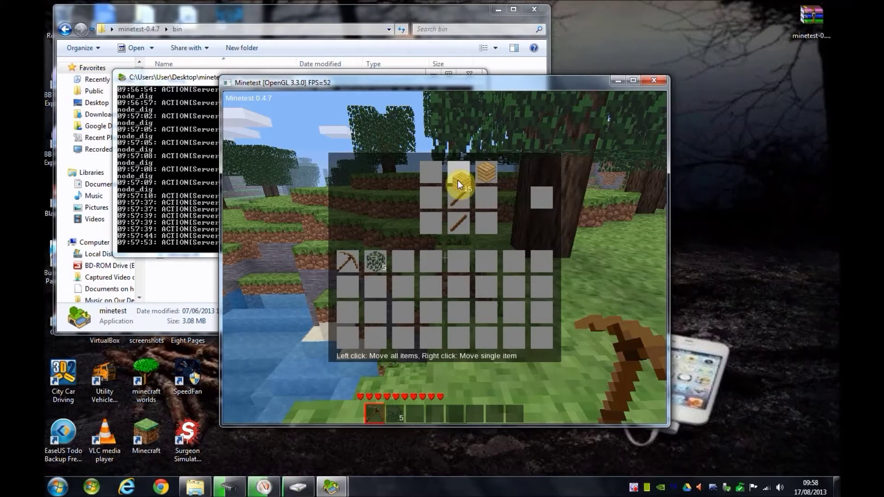
pyautogui.click(435, 176)
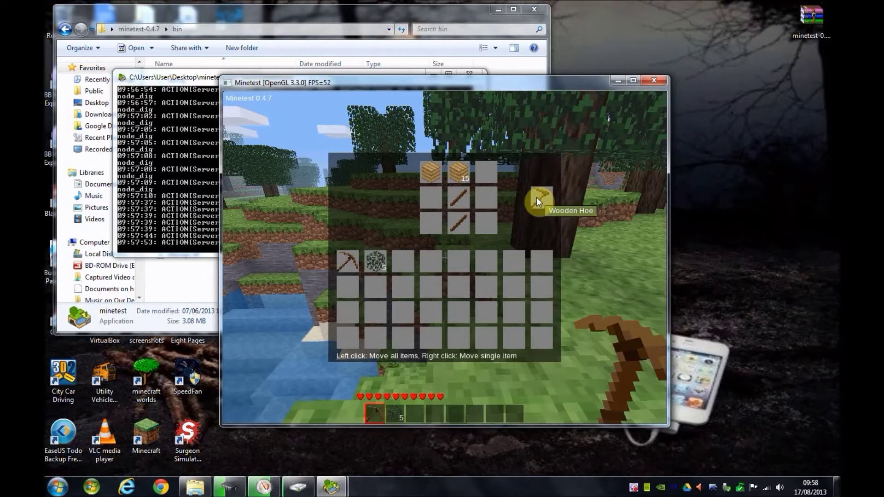
pyautogui.click(435, 180)
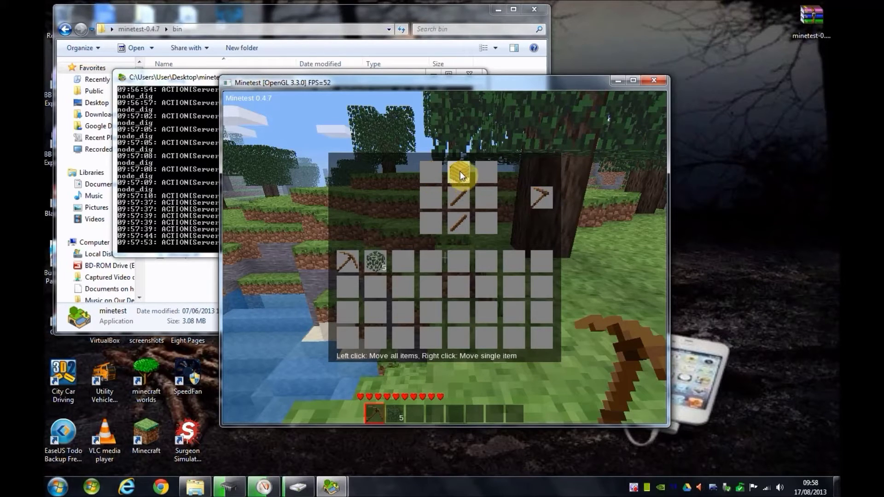
# Leave a single wooden plank above the two sticks and store the other 15 planks in the third inventory slot
pyautogui.click(458, 173)
pyautogui.rightClick(457, 175)
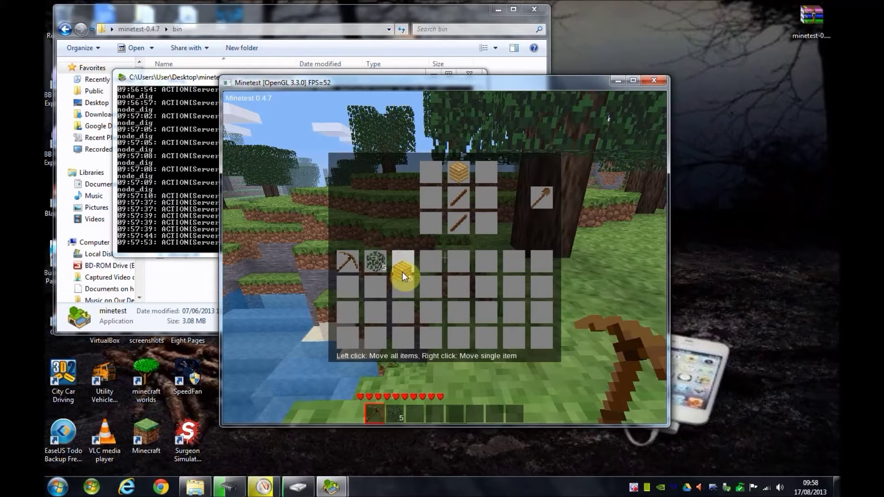
pyautogui.click(407, 262)
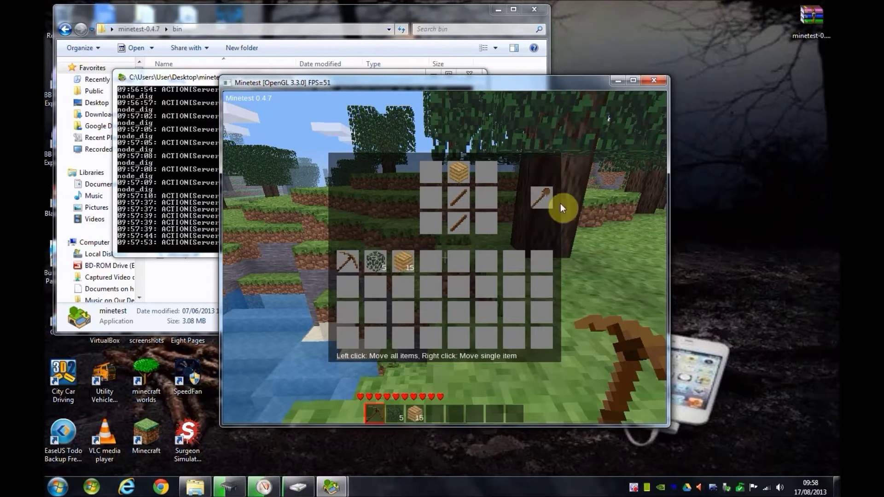
# Craft the wooden shovel into the second inventory slot and move the five leaves to the fourth slot
pyautogui.click(543, 195)
pyautogui.click(377, 263)
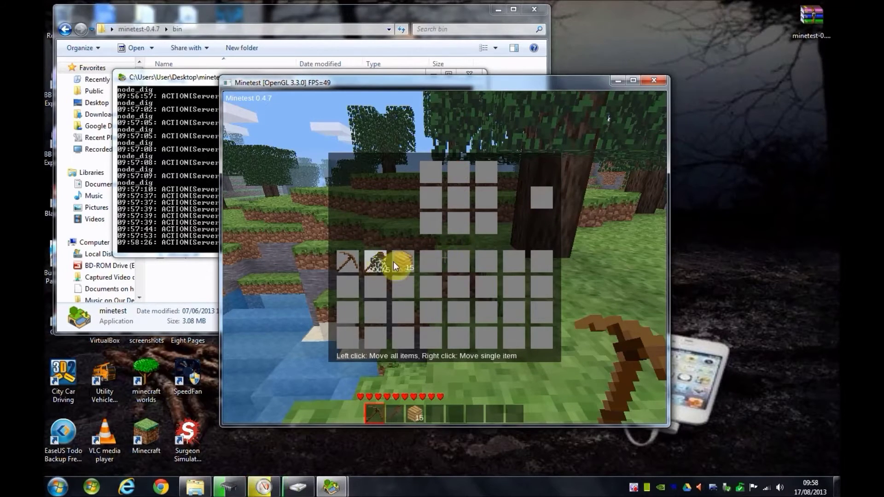
pyautogui.click(429, 261)
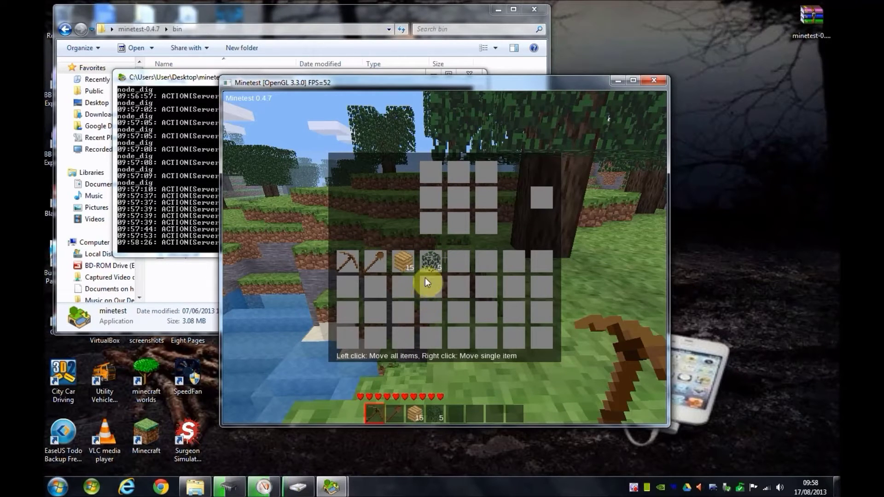
pyautogui.press('Escape')
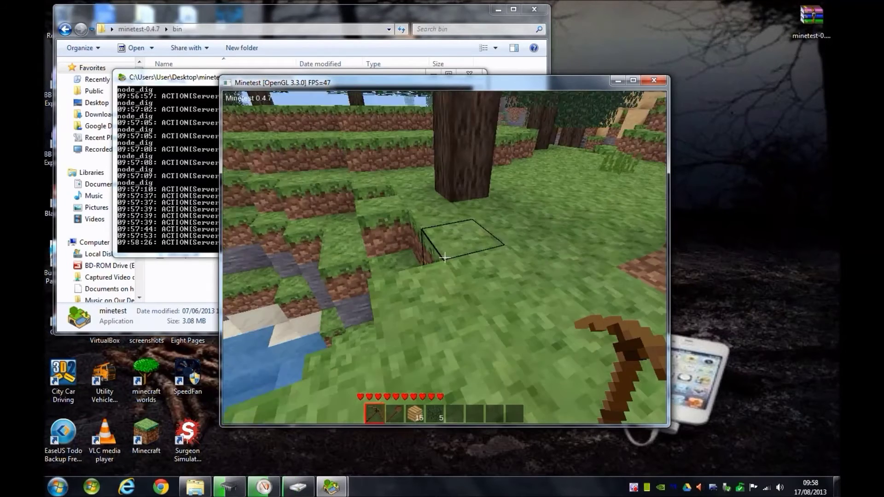
# Exit the world to the main menu and open the keybinding settings
pyautogui.press('Escape')
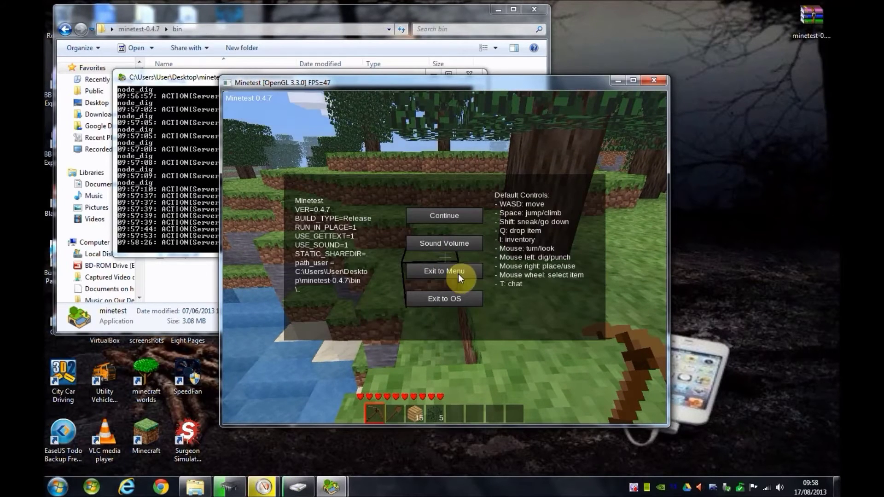
pyautogui.click(459, 273)
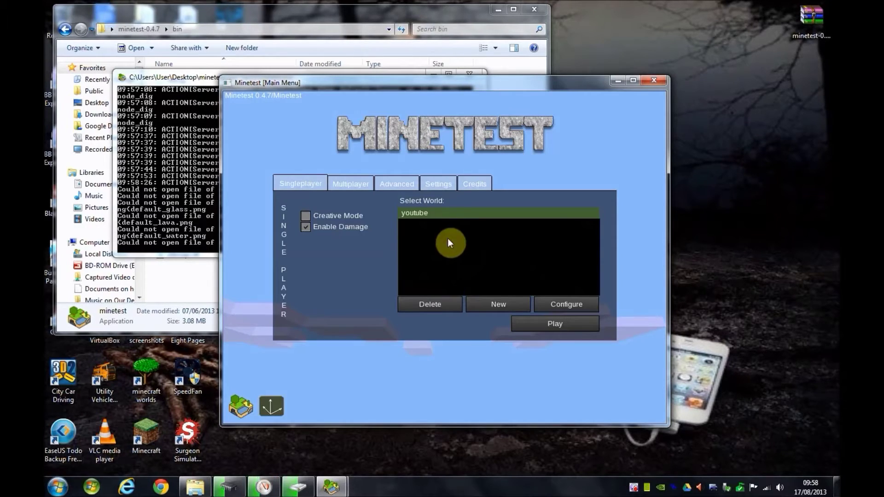
pyautogui.click(443, 183)
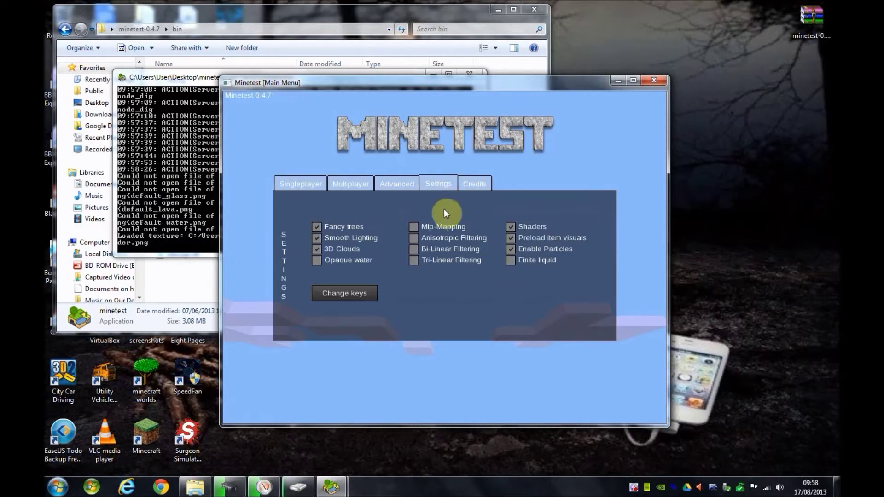
pyautogui.click(366, 295)
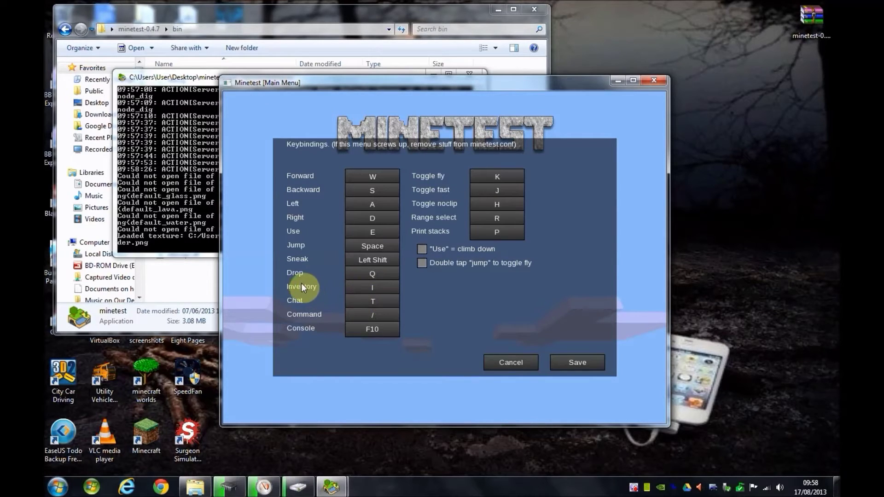
# Bind the Inventory action to E and save the keybindings
pyautogui.click(368, 287)
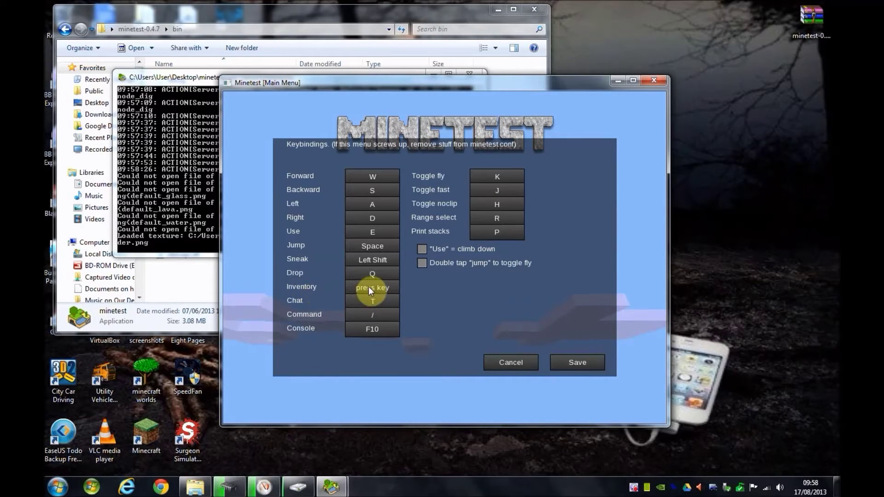
pyautogui.press('e')
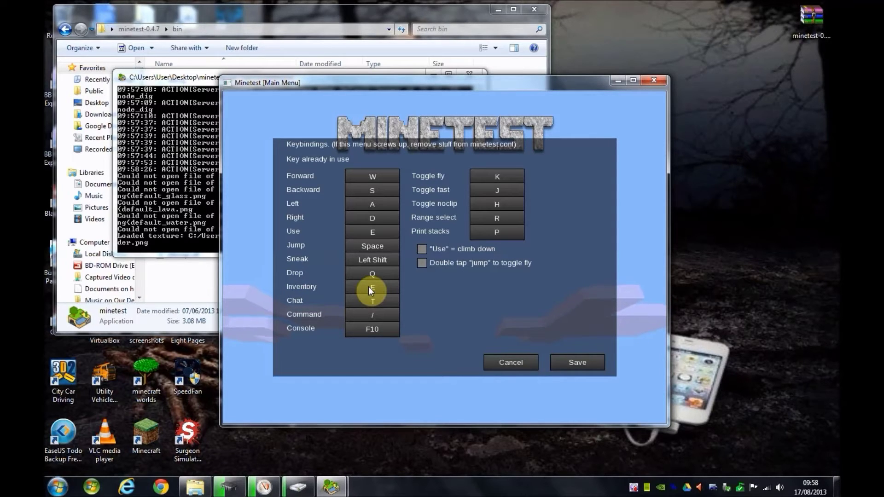
pyautogui.click(571, 365)
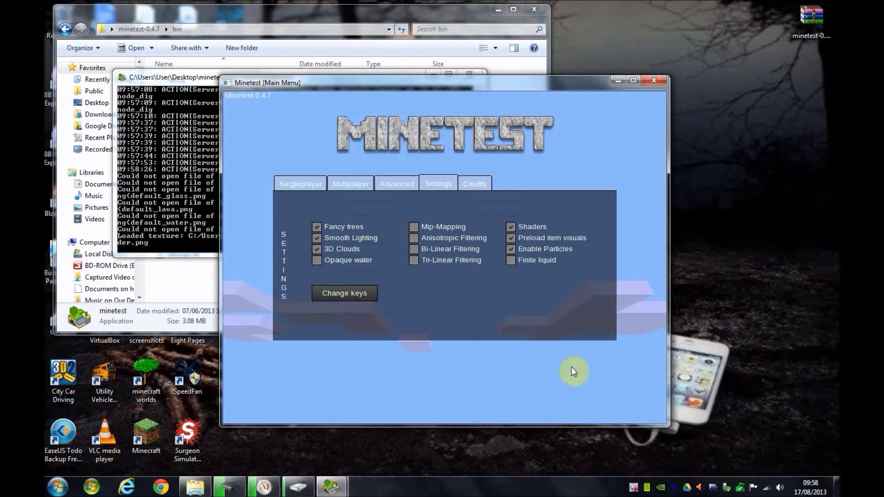
# Start the singleplayer world "youtube" and test opening and closing the inventory
pyautogui.click(304, 184)
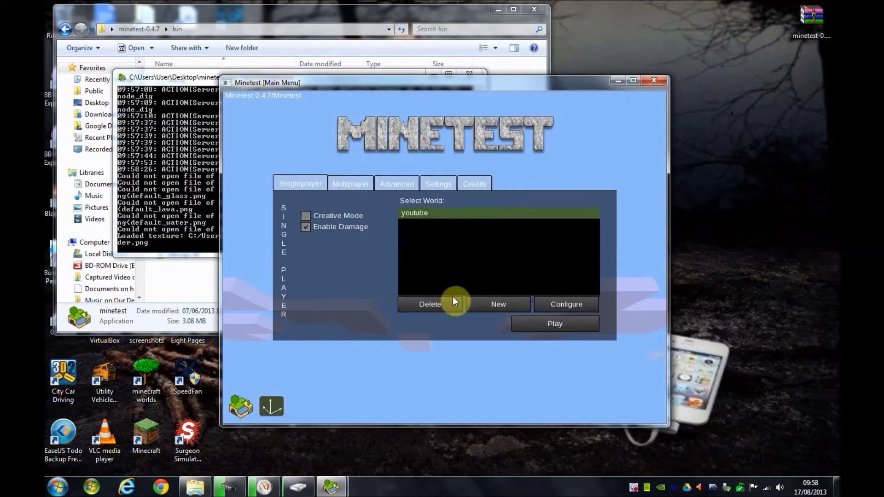
pyautogui.click(557, 324)
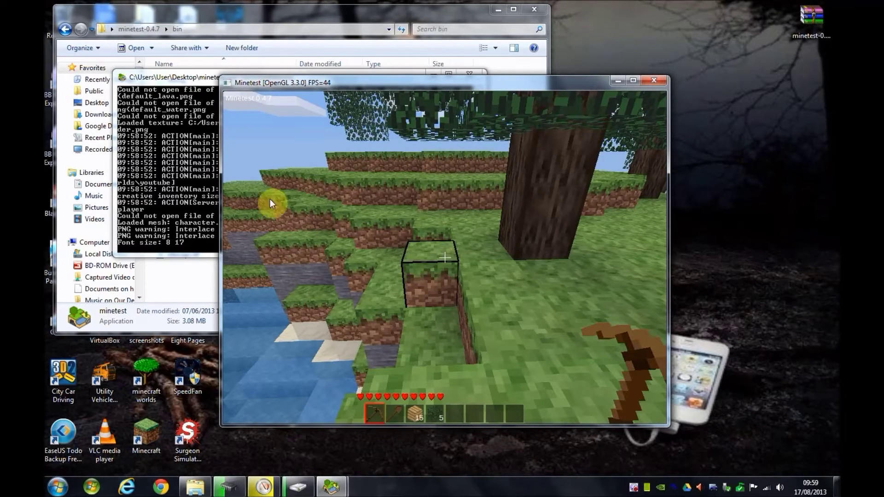
pyautogui.press('i')
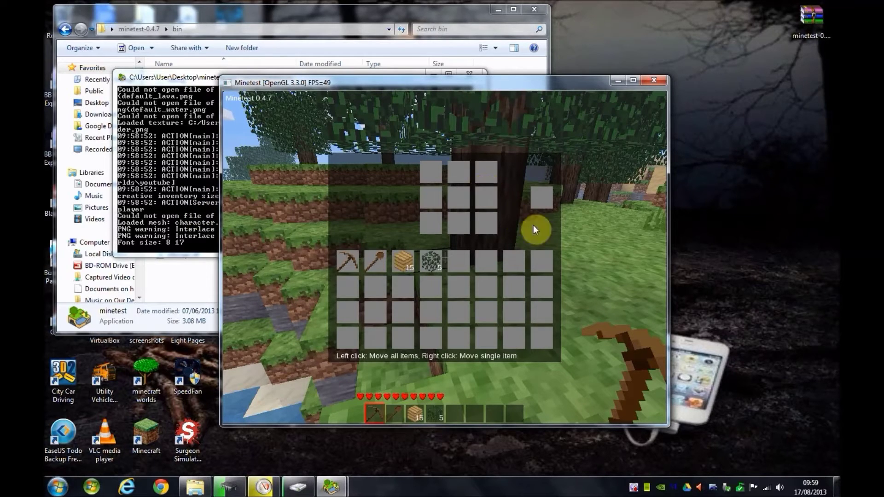
pyautogui.press('i')
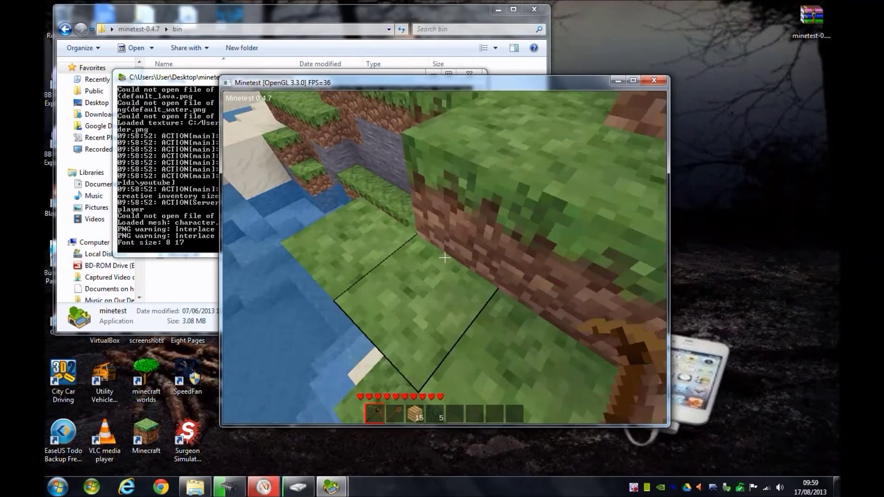
# Go down to the grass ledge beside the stone wall at the water, digging out one dirt block
pyautogui.press('w')
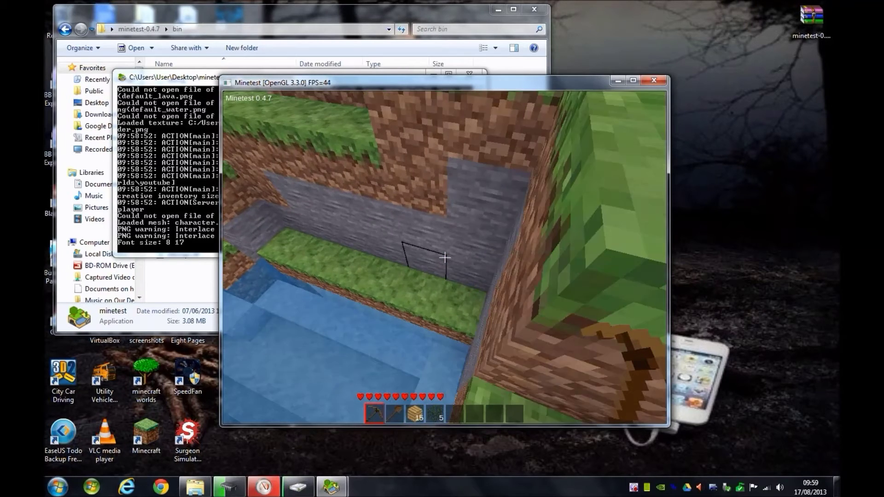
pyautogui.press('space')
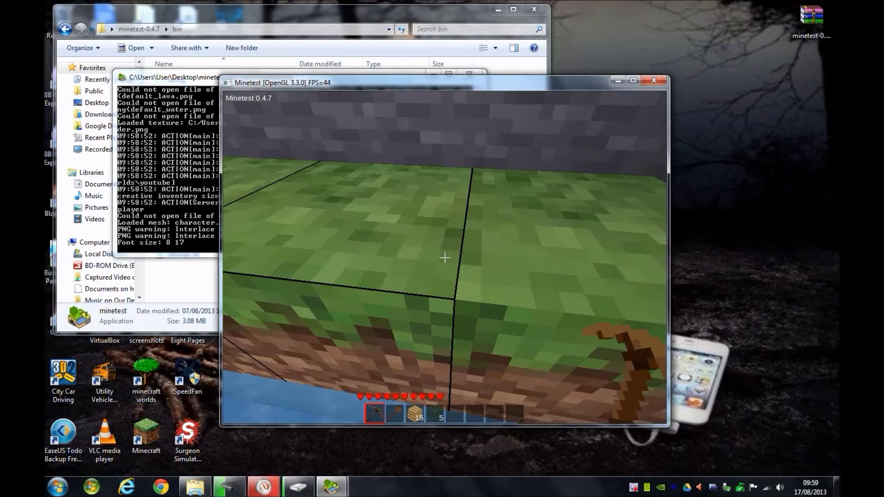
pyautogui.click(445, 258)
pyautogui.press('w')
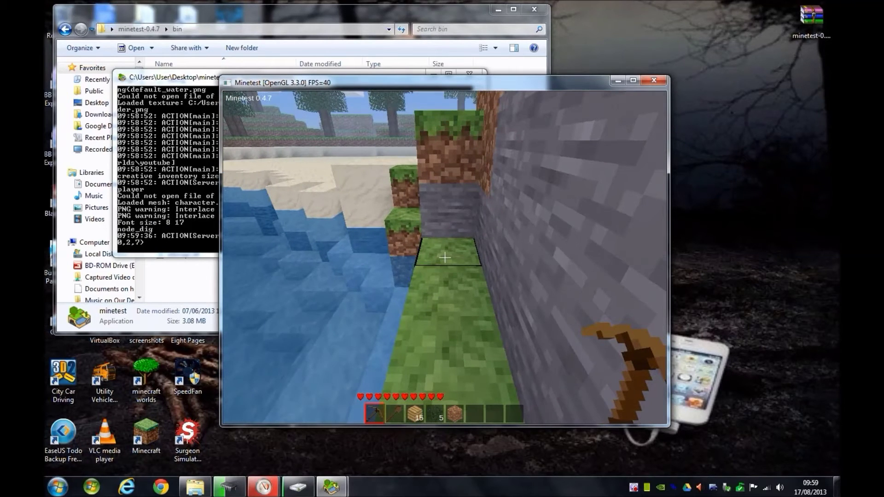
# Mine five stone blocks around the wall by the water with the wooden pickaxe and dig one sand block from the beach
pyautogui.press('6')
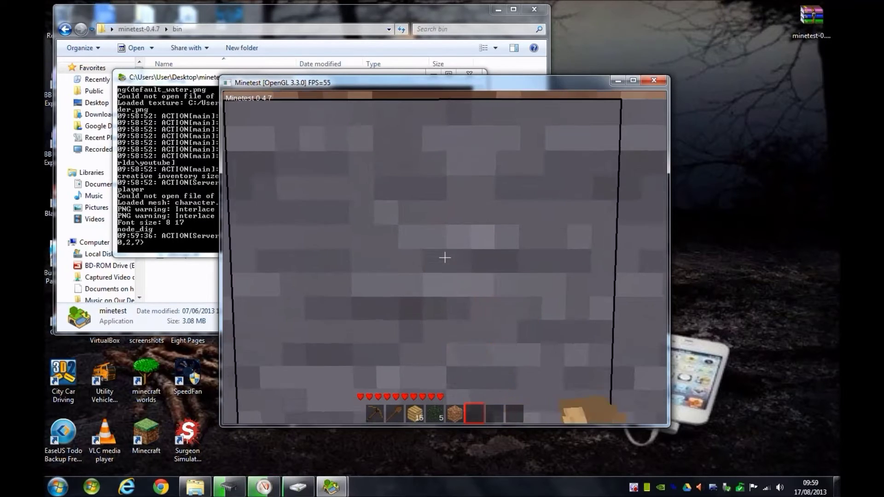
pyautogui.press('1')
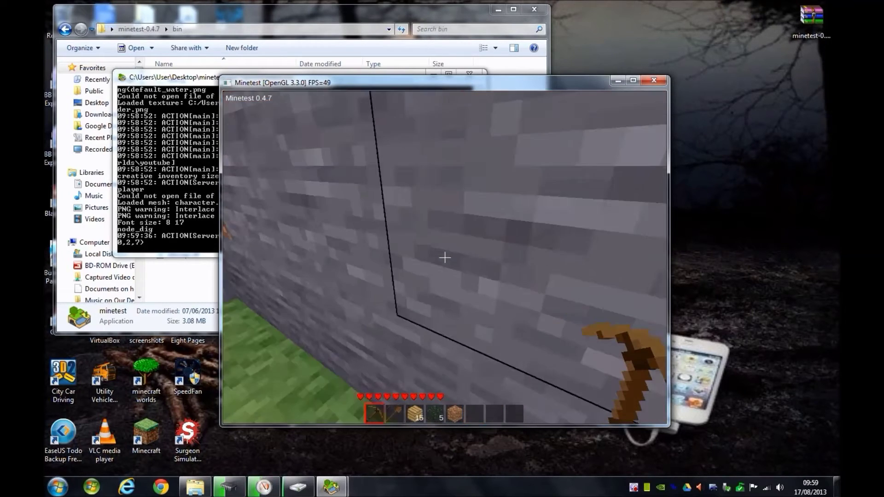
pyautogui.click(445, 258)
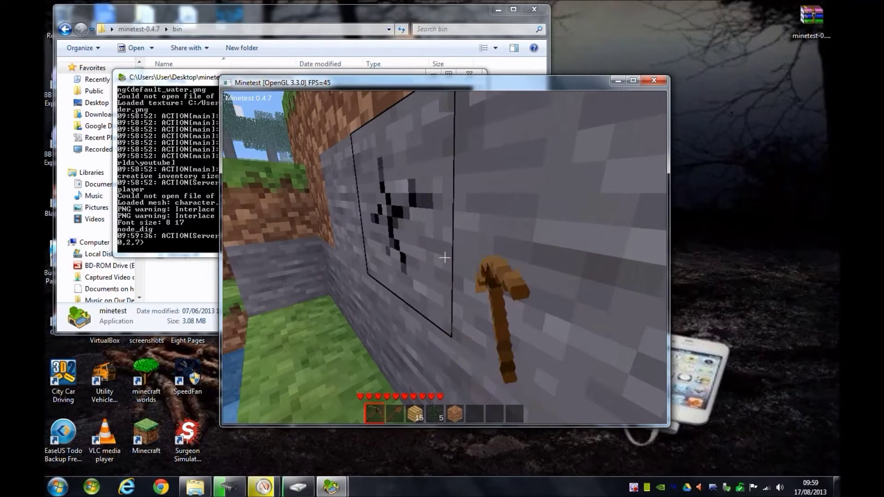
pyautogui.click(445, 257)
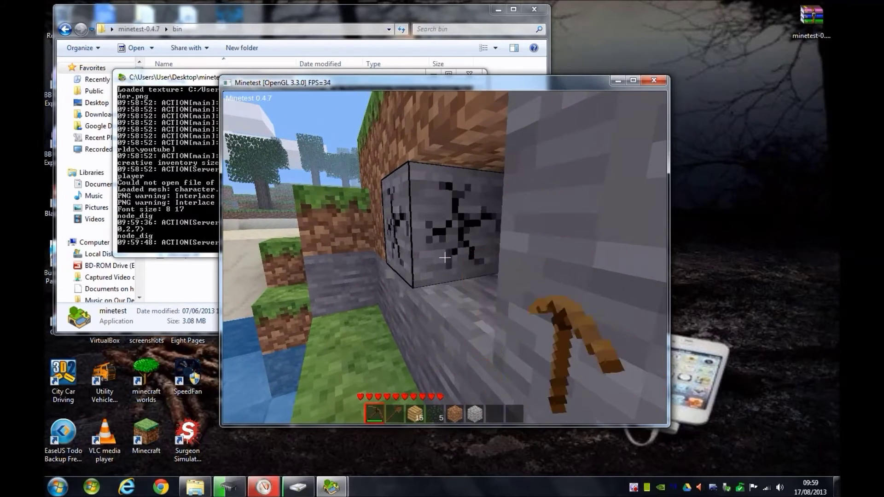
pyautogui.click(445, 258)
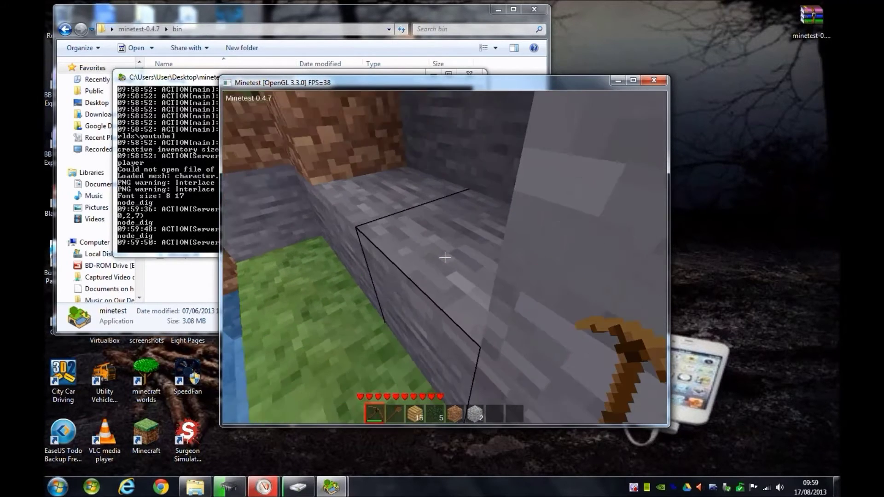
pyautogui.click(445, 257)
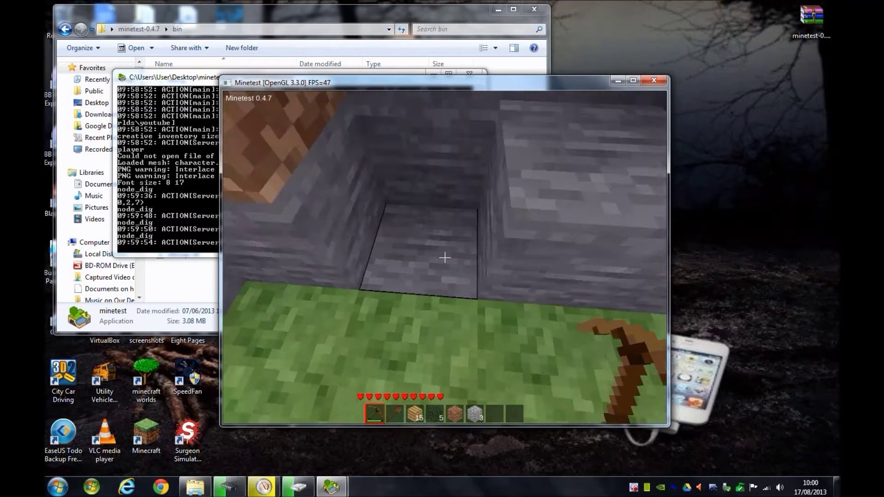
pyautogui.click(445, 258)
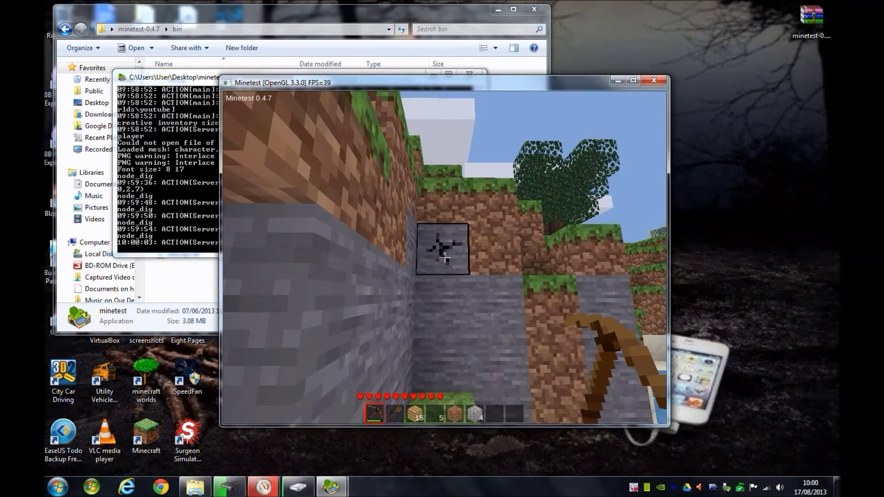
pyautogui.moveTo(445, 258); pyautogui.dragTo(445, 257)
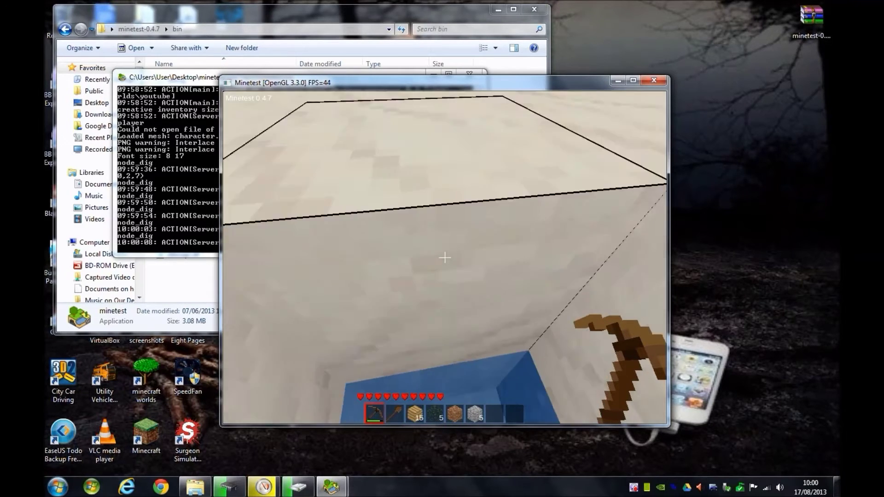
pyautogui.click(445, 257)
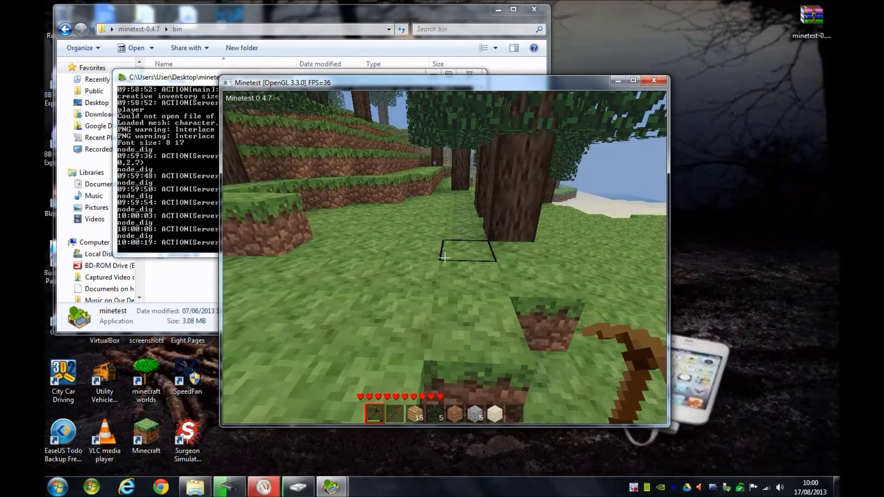
# Walk over the grass to the coal ore in the stone hollow, mine three coal lumps and climb back out
pyautogui.press('w')
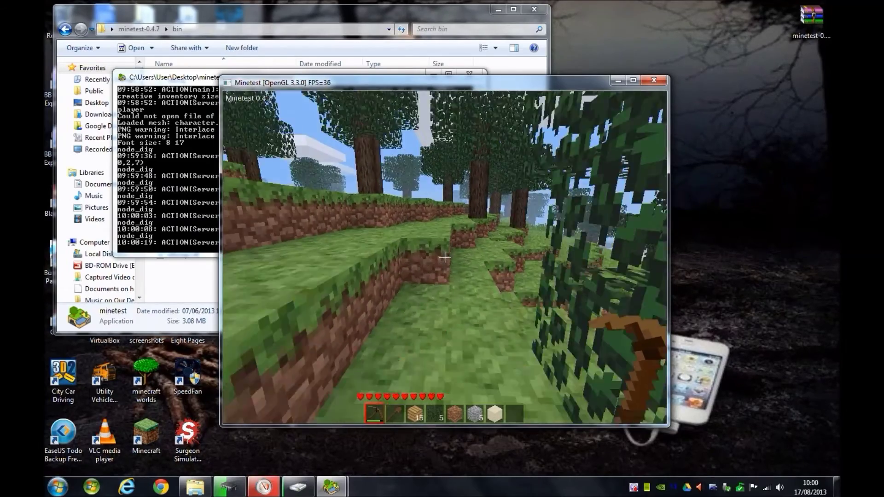
pyautogui.click(444, 257)
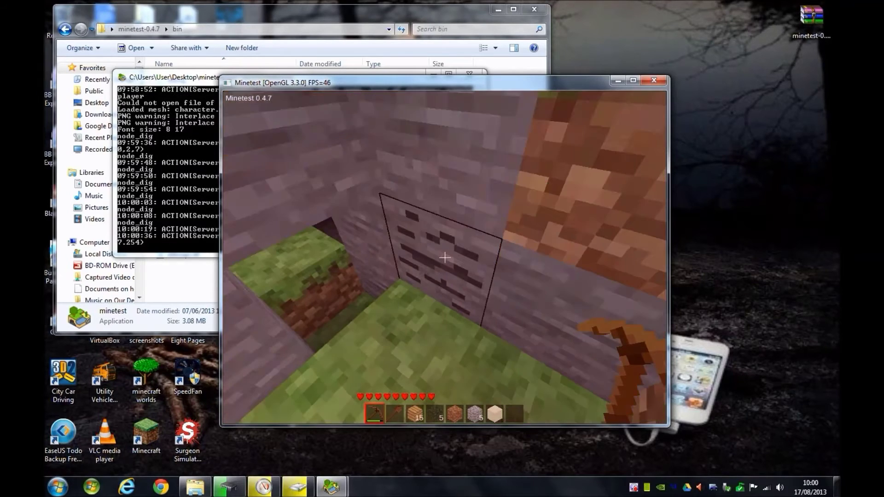
pyautogui.click(445, 258)
pyautogui.click(444, 258)
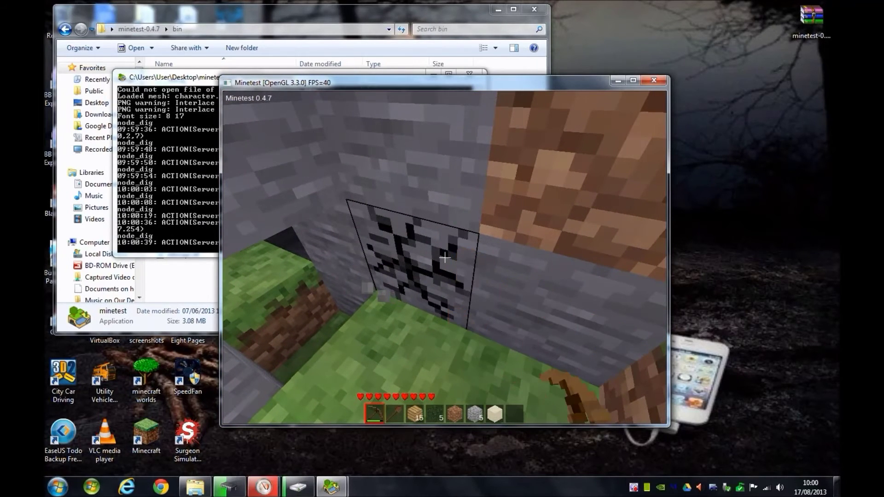
pyautogui.click(444, 257)
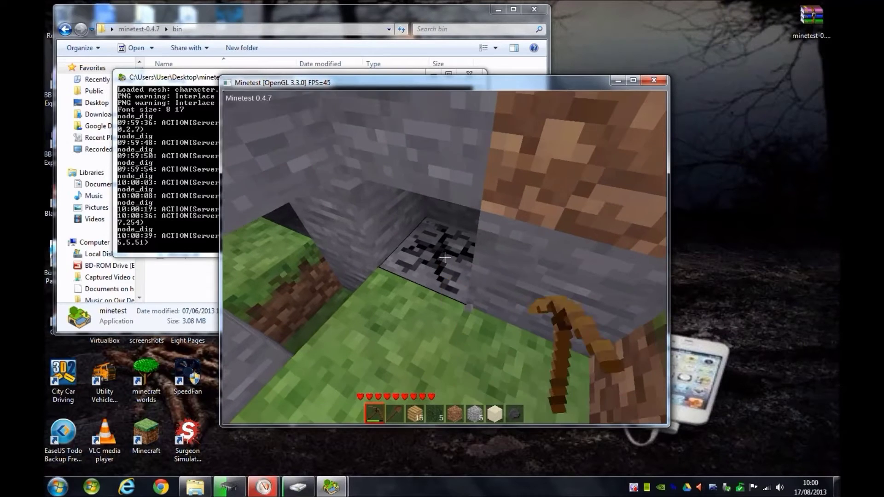
pyautogui.click(444, 257)
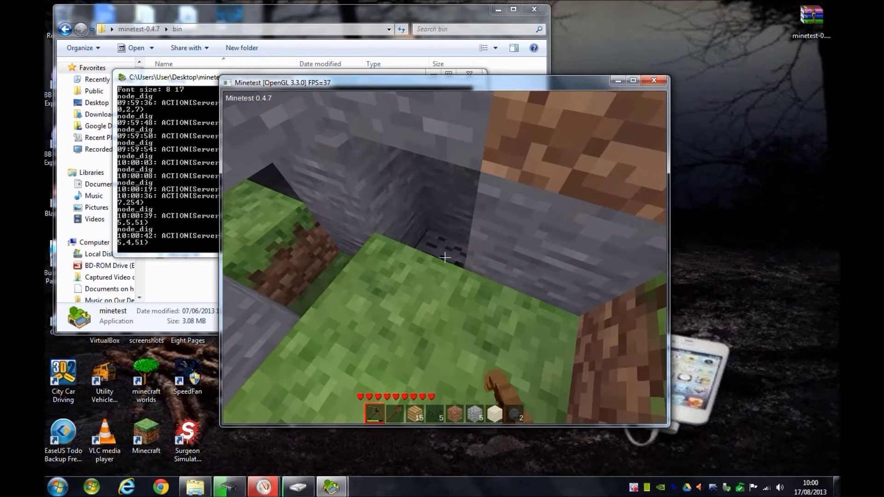
pyautogui.press('space')
pyautogui.press('w')
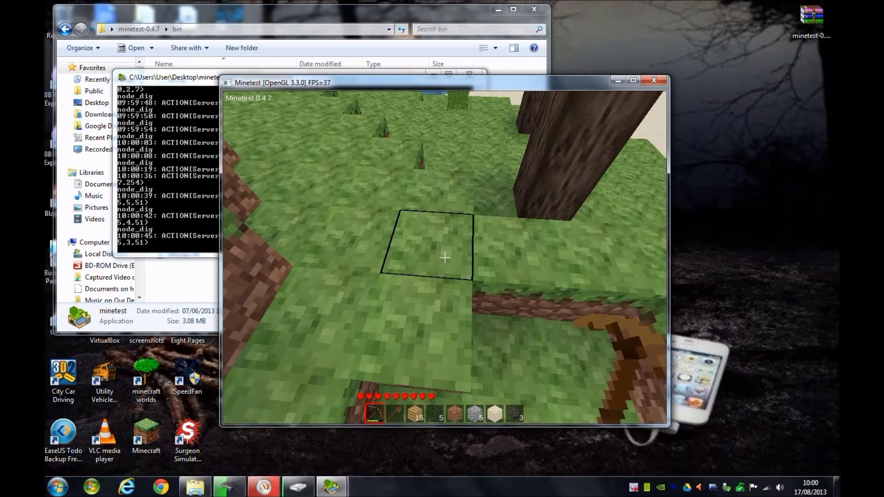
# Open the inventory and place one wooden plank in the centre of the crafting grid
pyautogui.press('i')
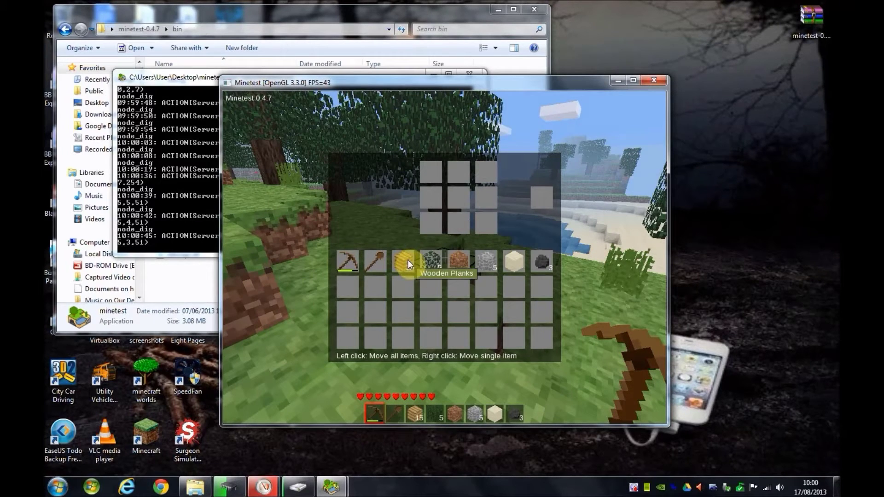
pyautogui.click(408, 260)
pyautogui.rightClick(459, 198)
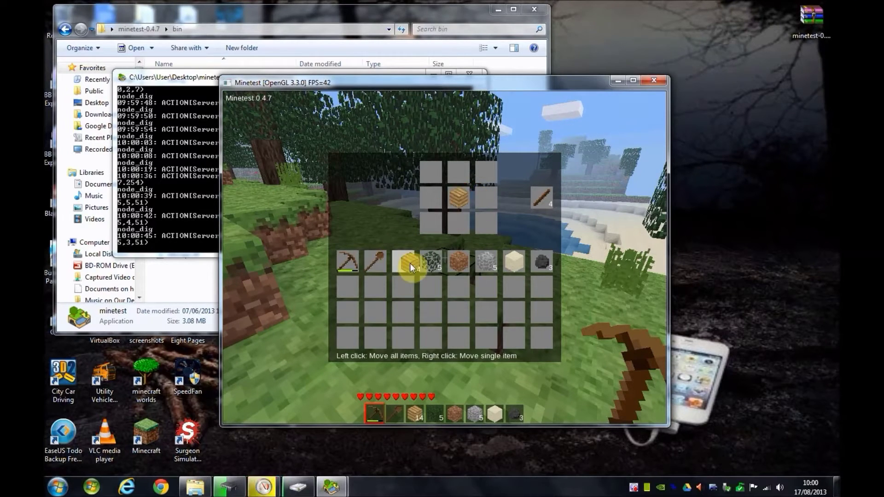
pyautogui.click(544, 261)
pyautogui.click(460, 200)
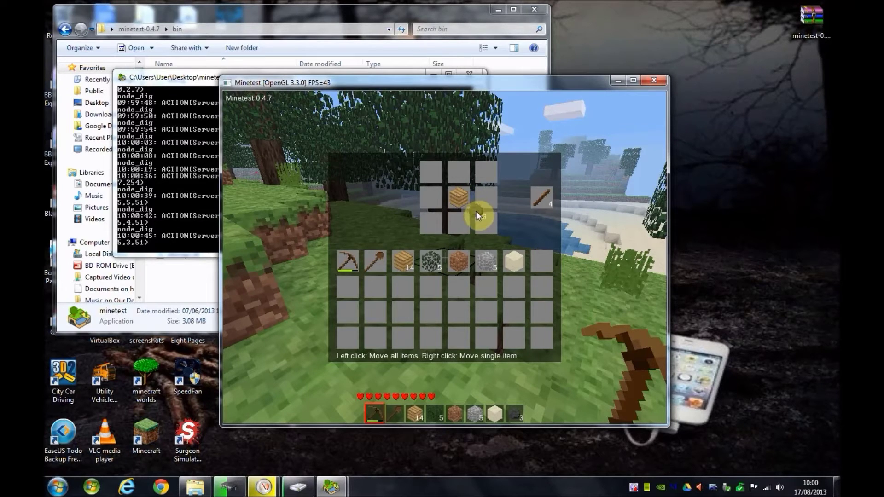
pyautogui.click(465, 224)
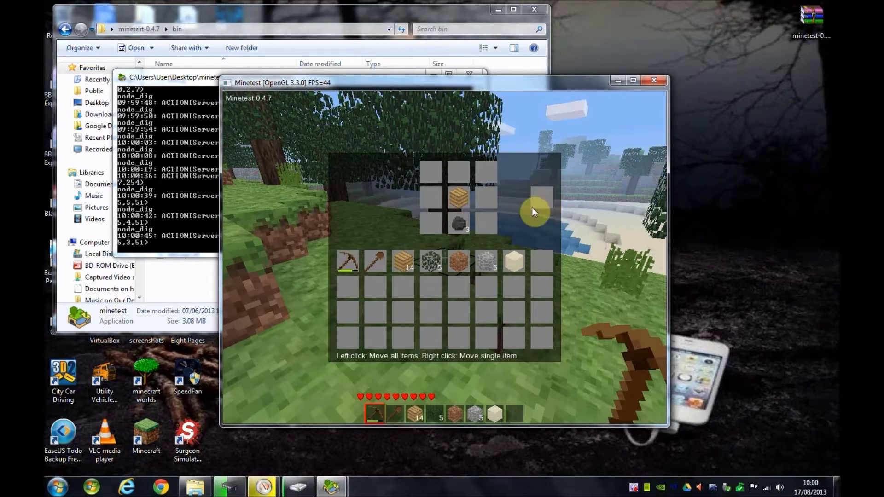
pyautogui.click(459, 224)
pyautogui.click(542, 261)
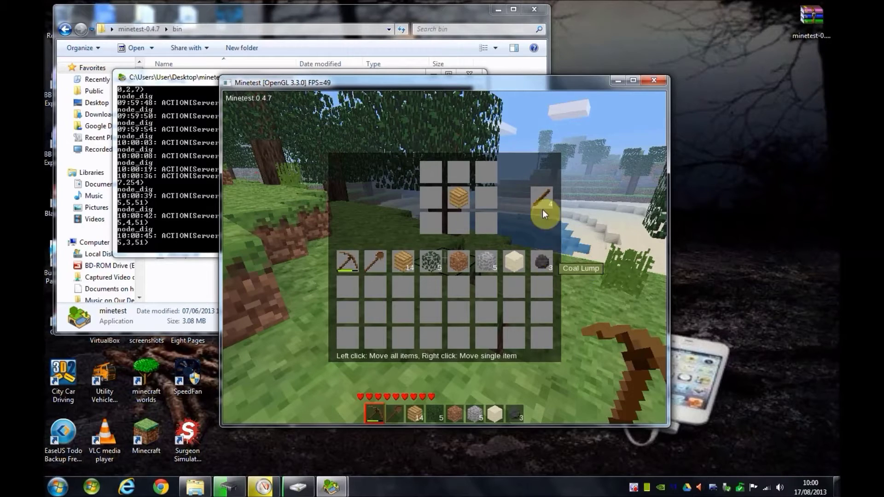
# Craft four sticks, place them directly below the three coal lumps in the crafting grid and craft 12 torches
pyautogui.click(542, 208)
pyautogui.click(458, 224)
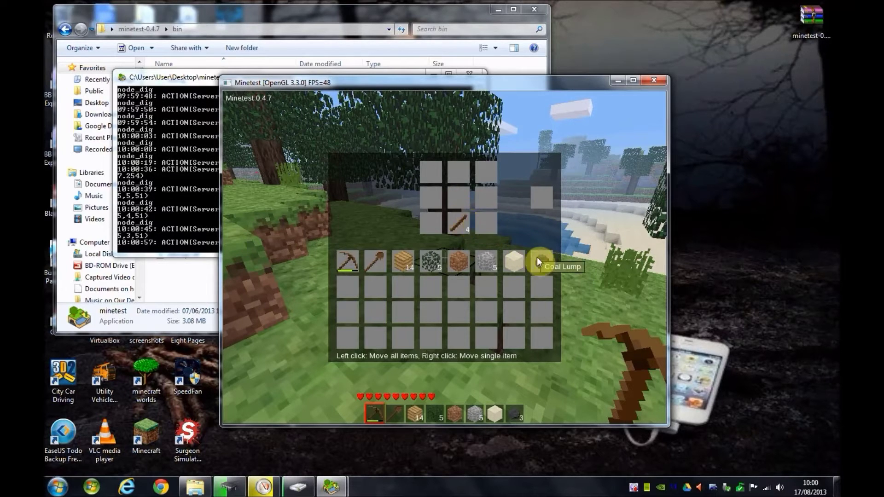
pyautogui.click(537, 262)
pyautogui.click(458, 196)
pyautogui.click(546, 198)
pyautogui.click(546, 198)
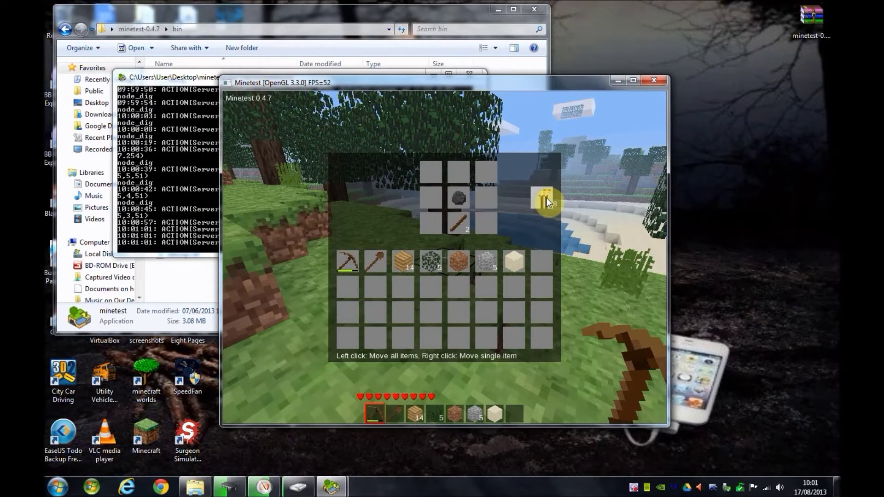
pyautogui.click(546, 198)
# Swap the torches into the second hotbar slot in place of the shovel and store the leftover stick in the inventory
pyautogui.click(348, 283)
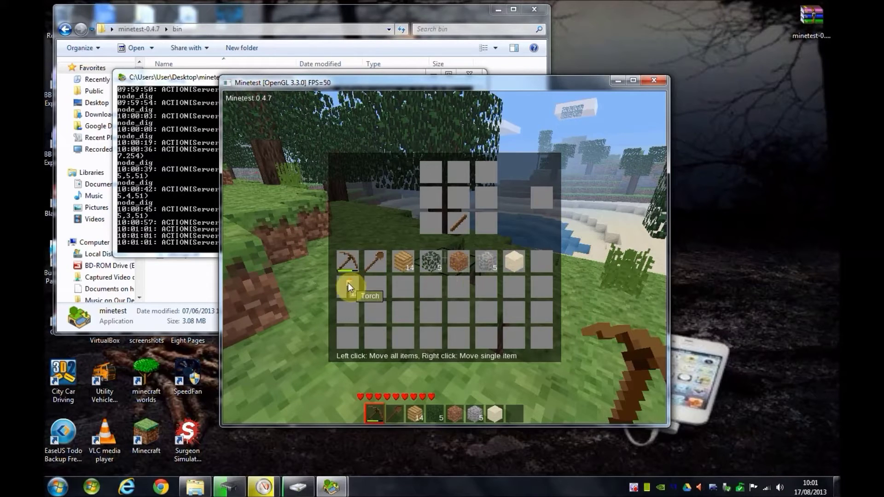
pyautogui.click(348, 282)
pyautogui.click(374, 258)
pyautogui.click(400, 281)
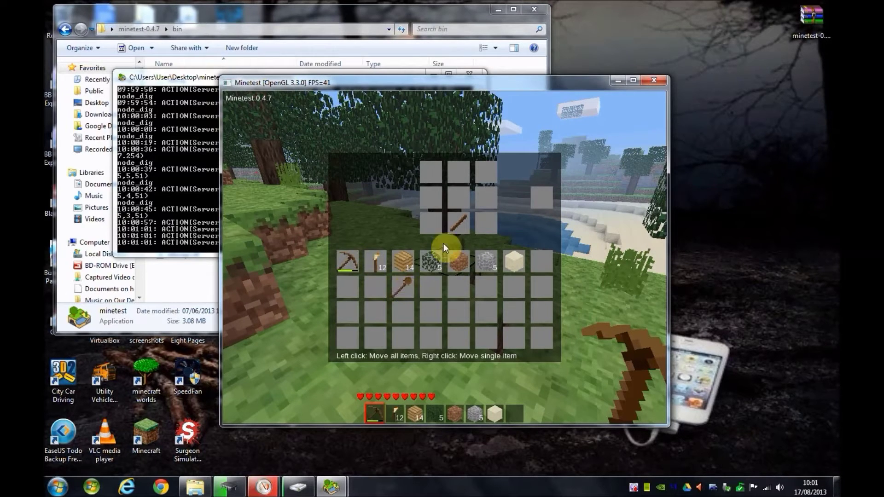
pyautogui.click(460, 220)
pyautogui.click(431, 281)
pyautogui.press('Escape')
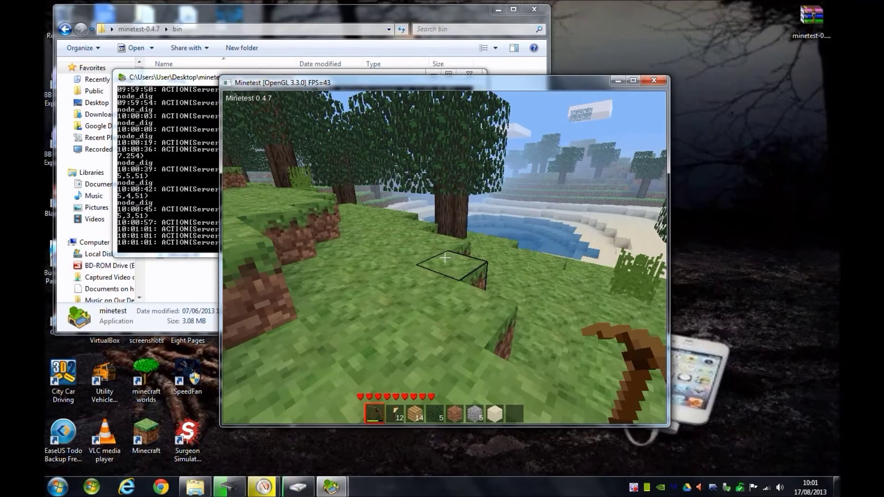
# Equip the torches, place one on the grass in front of the tree and pick it up again
pyautogui.scroll(-1, 445, 258)
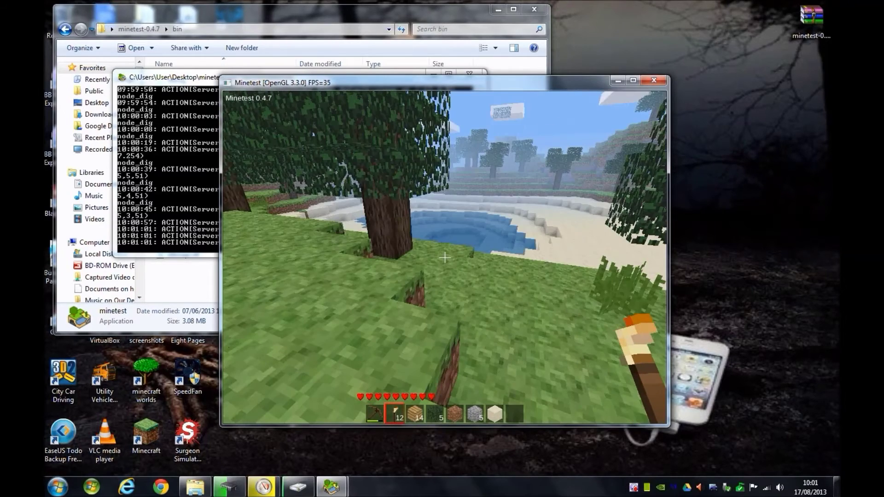
pyautogui.press('w')
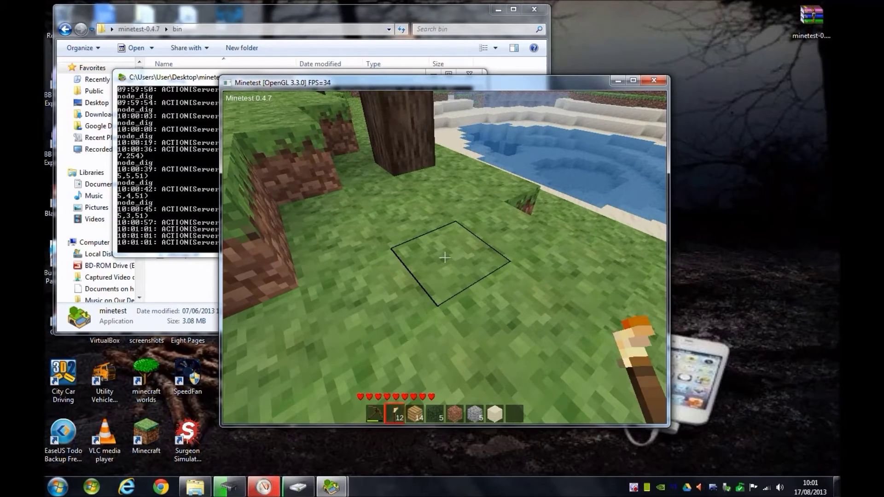
pyautogui.rightClick(445, 258)
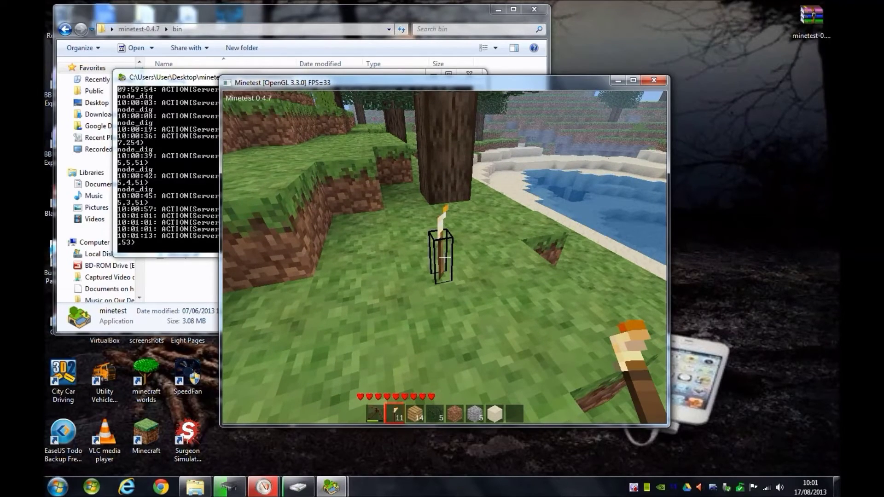
pyautogui.click(444, 258)
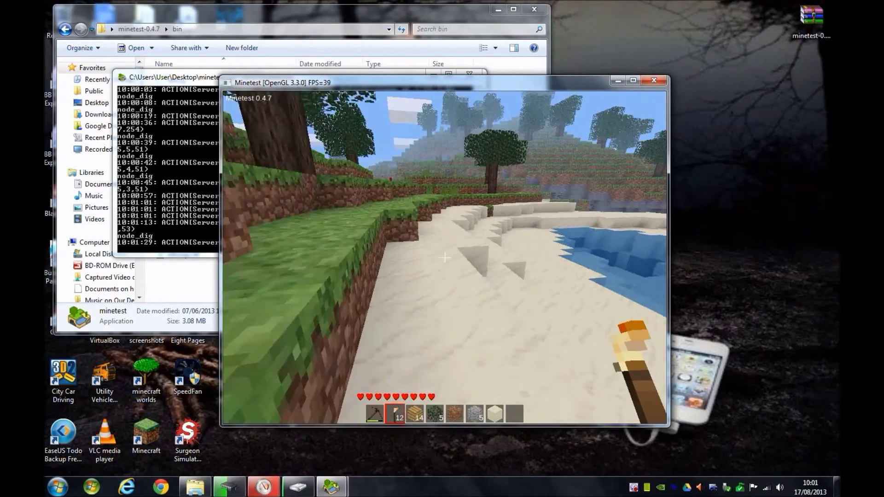
# Walk along the beach to the tall grass at the sand's edge and dig up two plants
pyautogui.press('w')
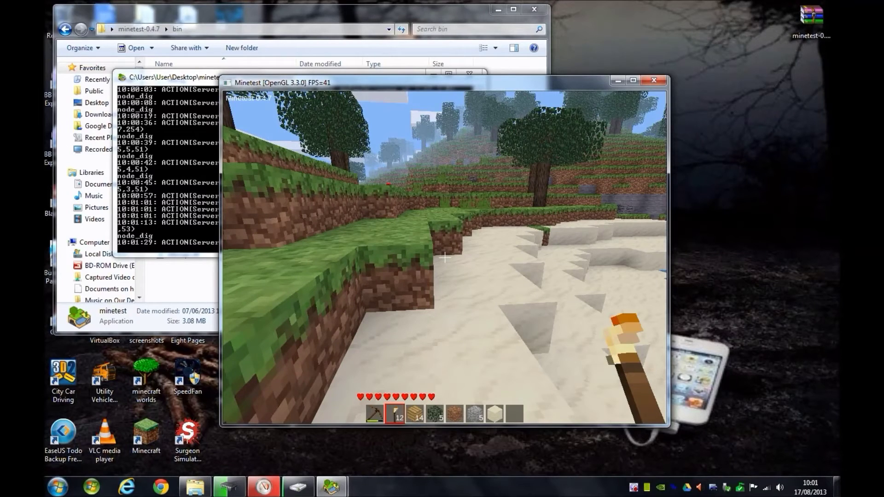
pyautogui.press('w')
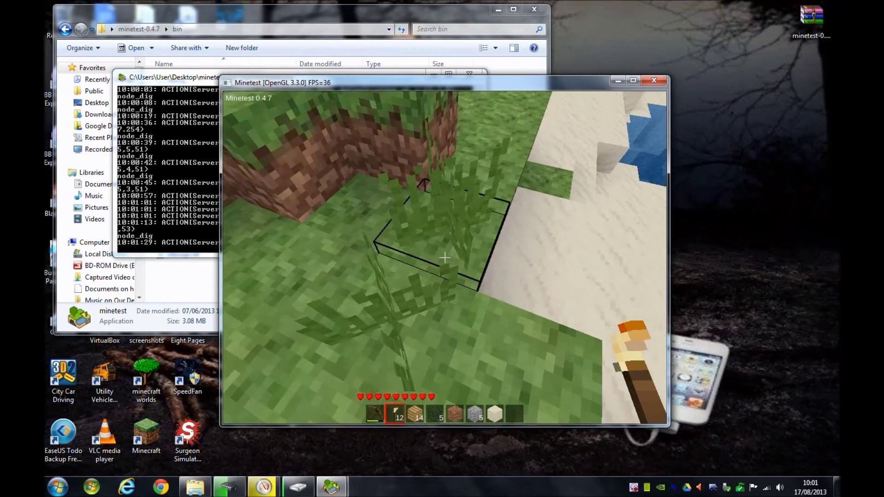
pyautogui.click(445, 257)
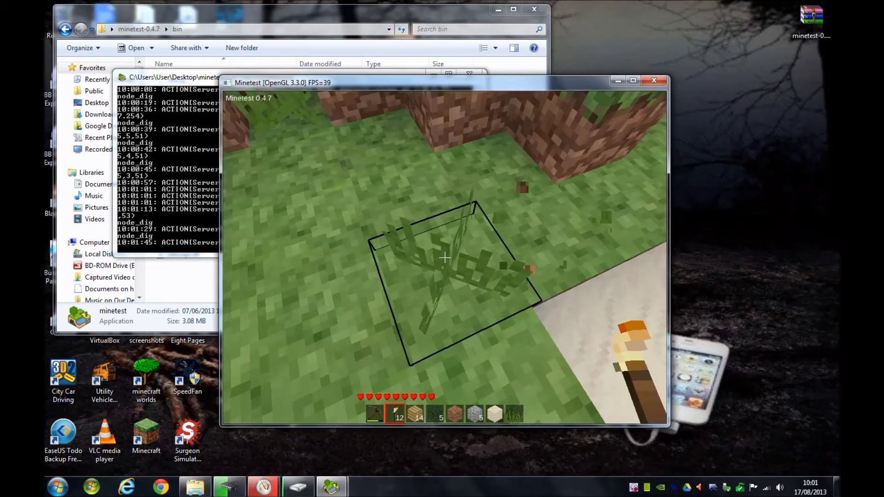
pyautogui.click(445, 258)
pyautogui.click(445, 257)
# Walk across the meadow to the red flowers near the tree and dig them up
pyautogui.press('w')
pyautogui.press('space')
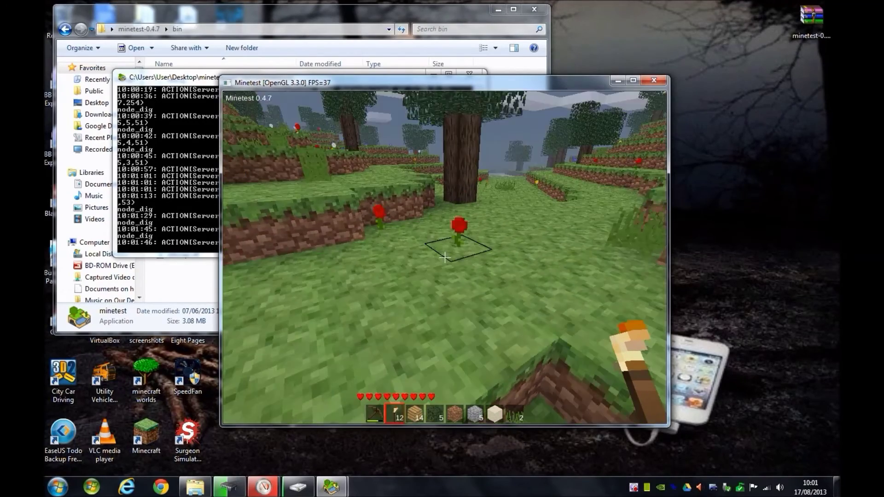
pyautogui.press('w')
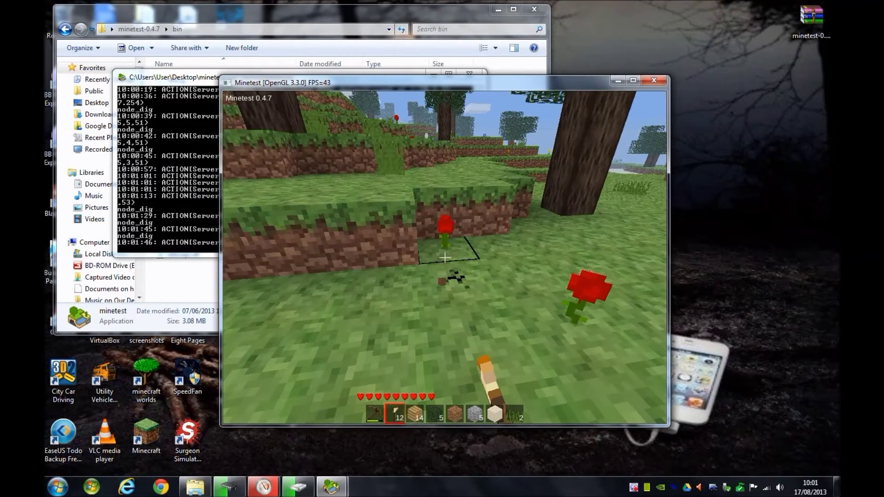
pyautogui.click(445, 257)
pyautogui.press('w')
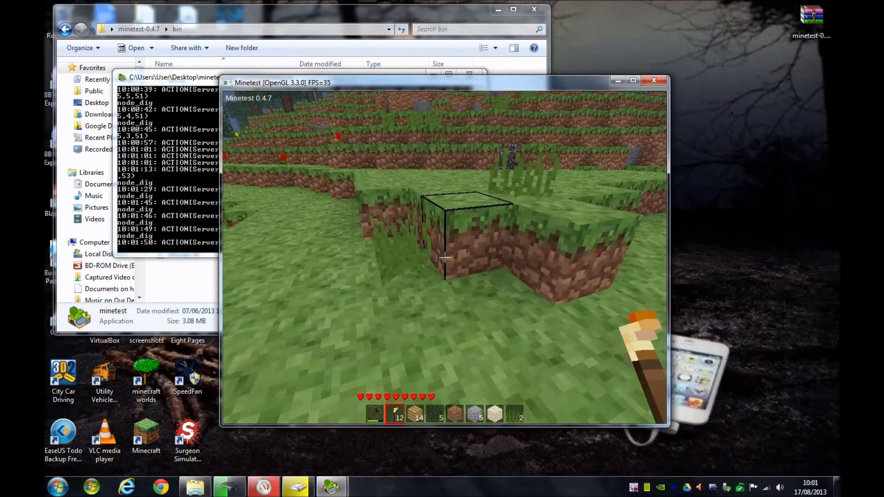
# Climb the terraced grassy hillside from the meadow up to the ledge overlooking the stone pit
pyautogui.press('space')
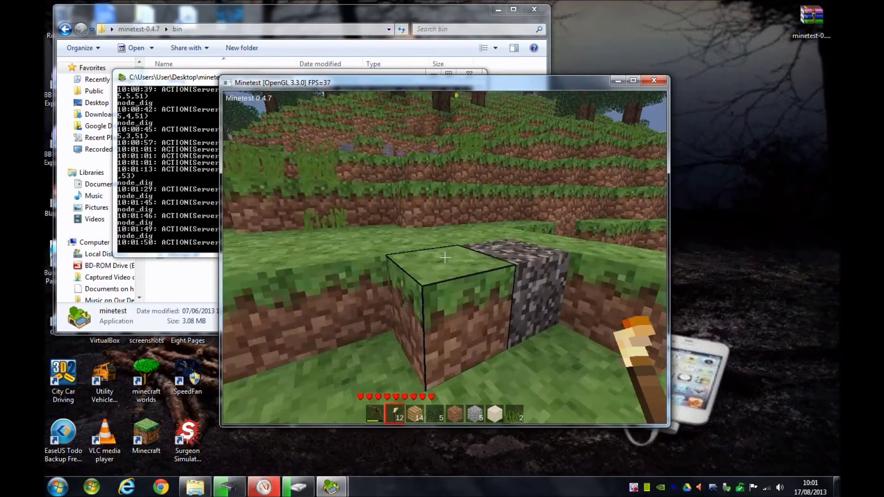
pyautogui.press('w')
pyautogui.press('space')
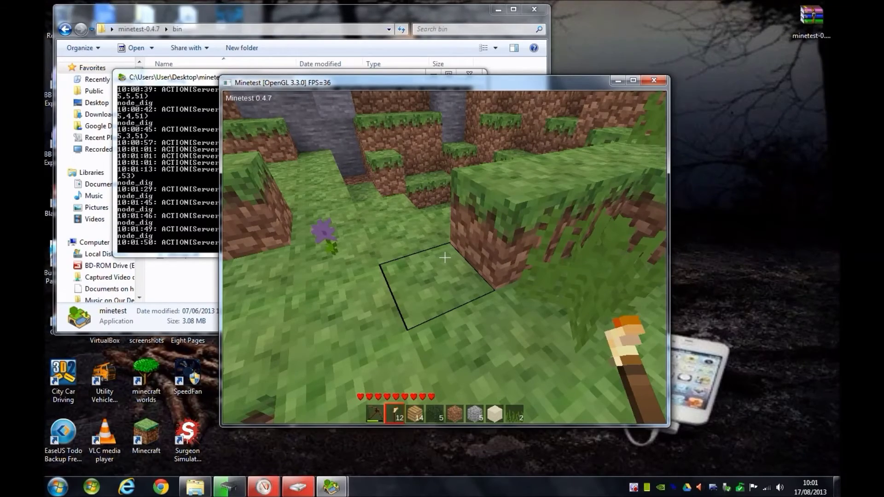
pyautogui.press('w')
pyautogui.press('space')
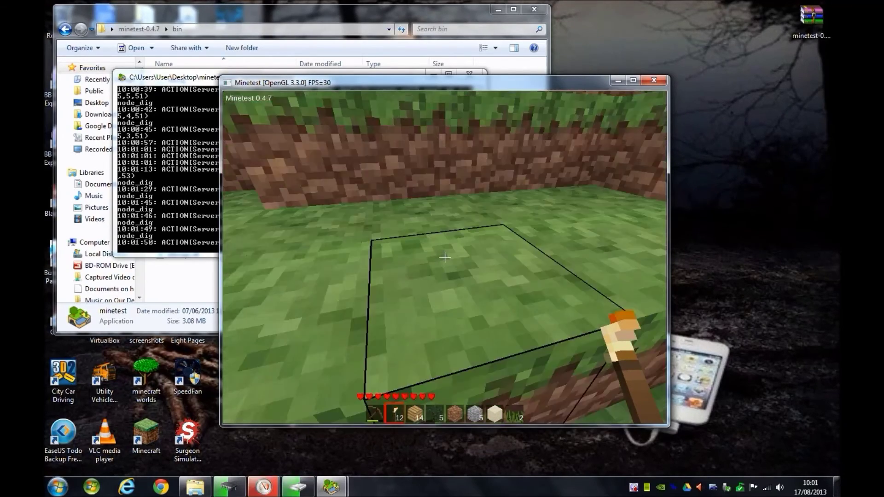
pyautogui.press('space')
pyautogui.press('w')
pyautogui.press('space')
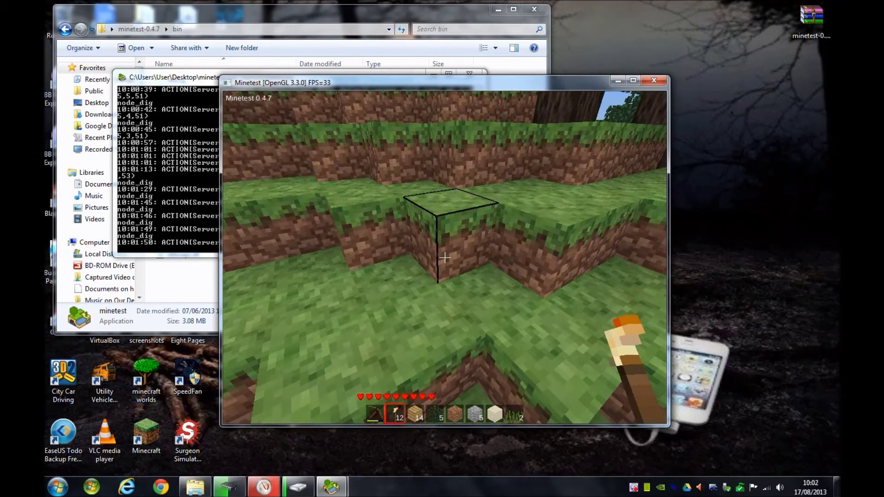
pyautogui.press('w')
pyautogui.press('space')
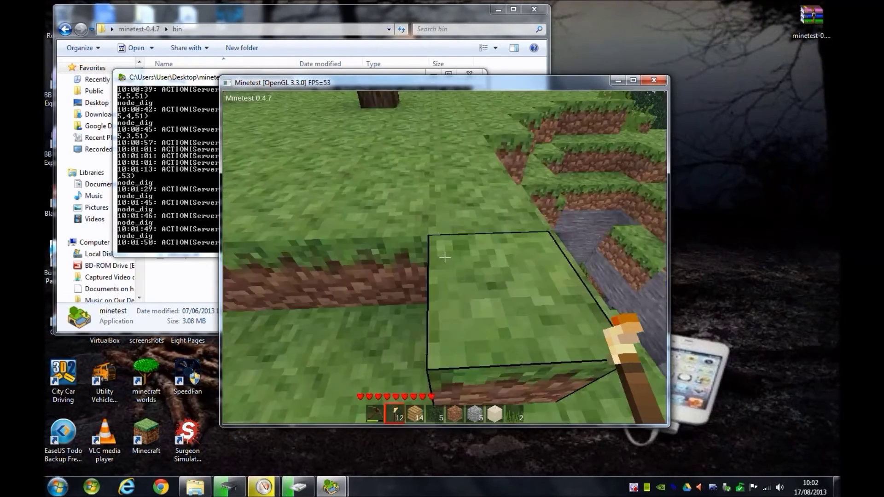
pyautogui.press('space')
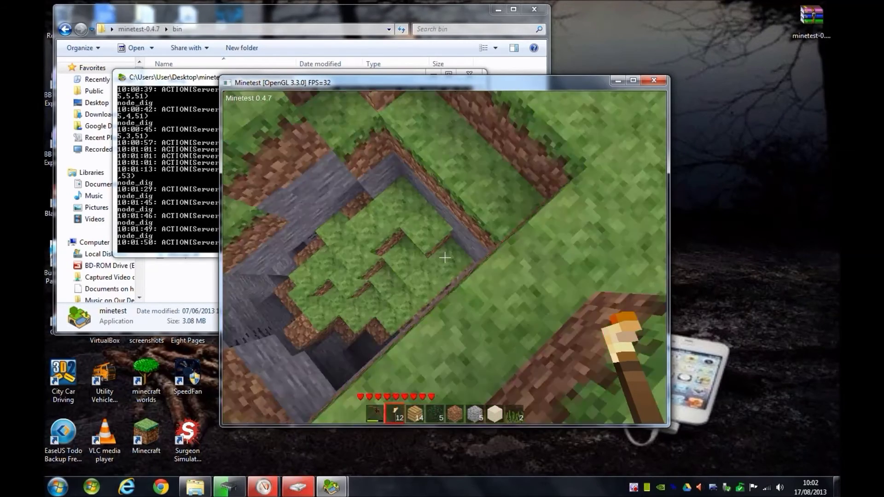
# Drop down to the grassy ledges in the stone pit and dig out a grass-covered dirt block to get back onto the hillside
pyautogui.press('w')
pyautogui.press('w')
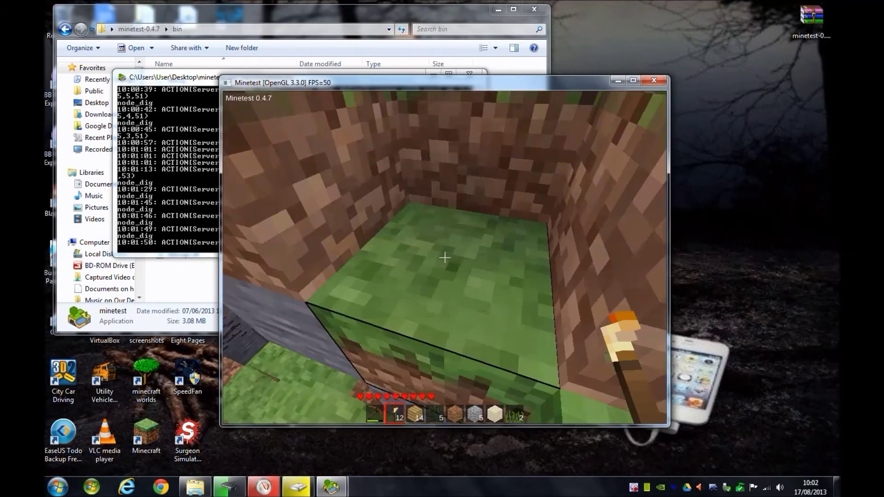
pyautogui.press('space')
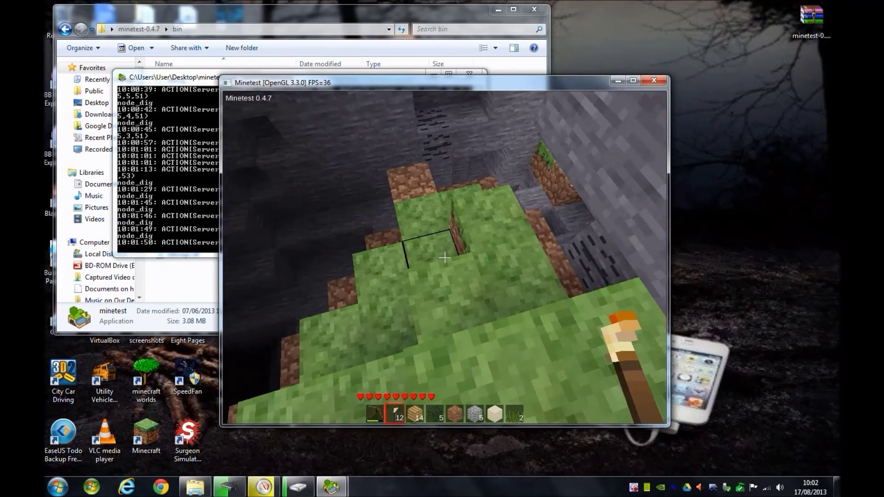
pyautogui.press('w')
pyautogui.rightClick(444, 257)
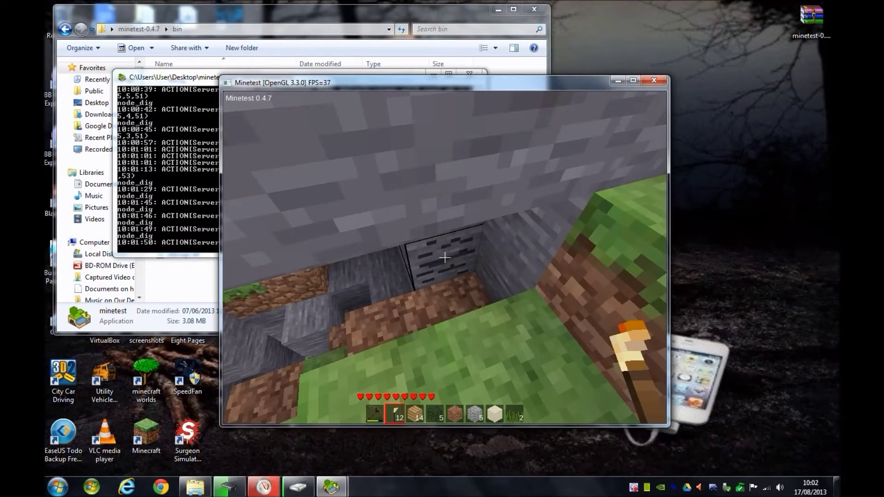
pyautogui.click(445, 257)
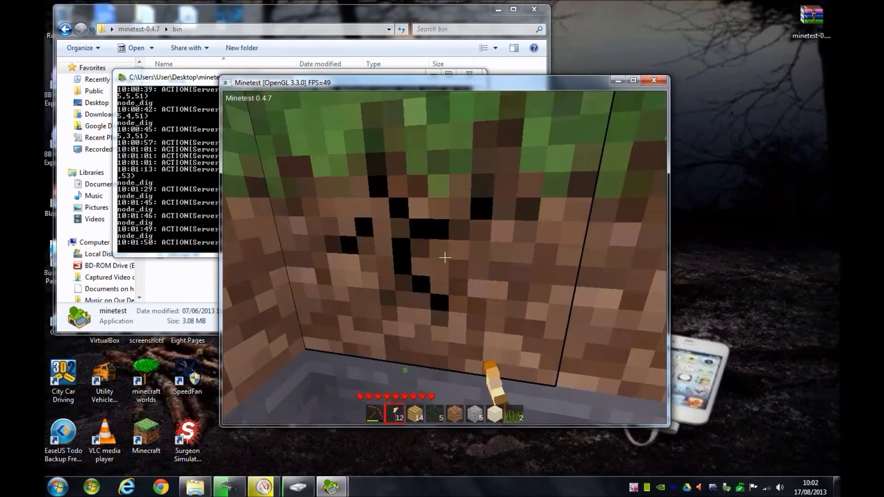
pyautogui.press('w')
pyautogui.press('space')
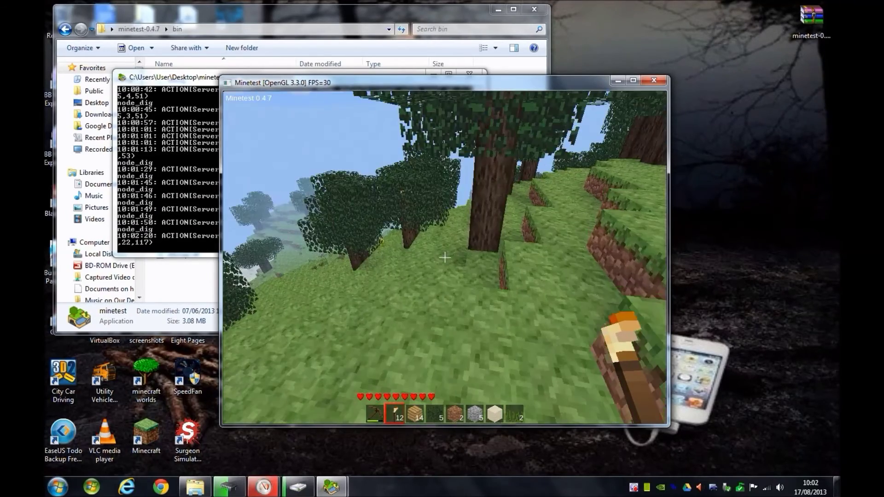
# Walk past the pit and across the wooded hilltop to look around the landscape between the trees
pyautogui.press('w')
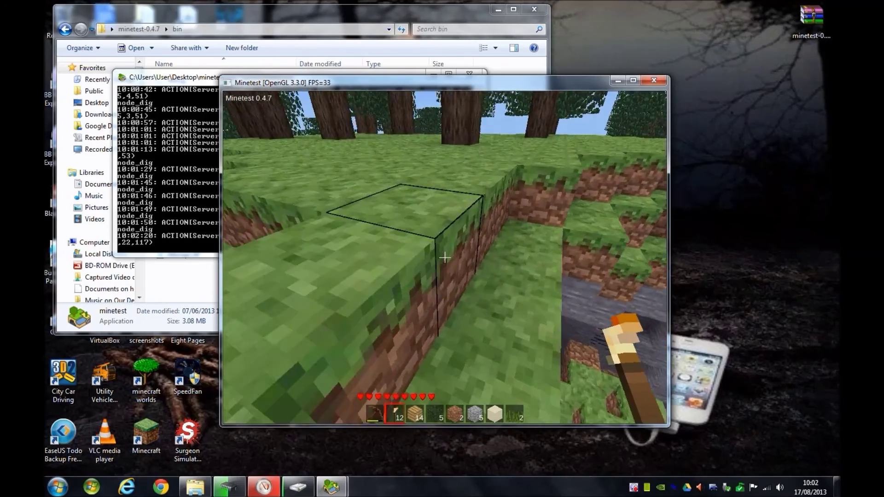
pyautogui.press('w')
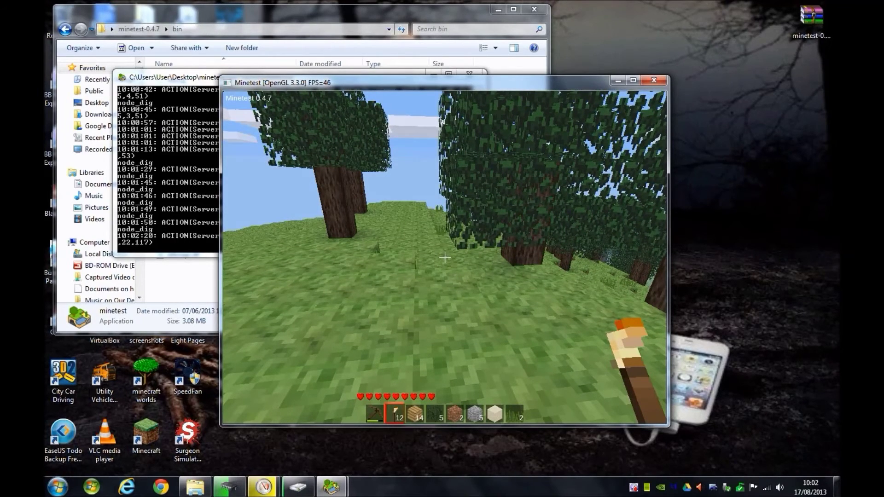
pyautogui.moveTo(445, 257)
pyautogui.press('w')
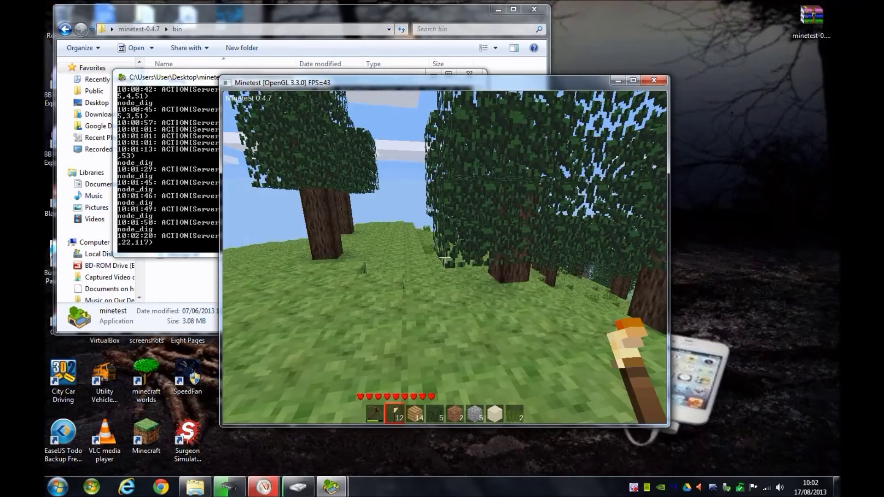
pyautogui.press('w')
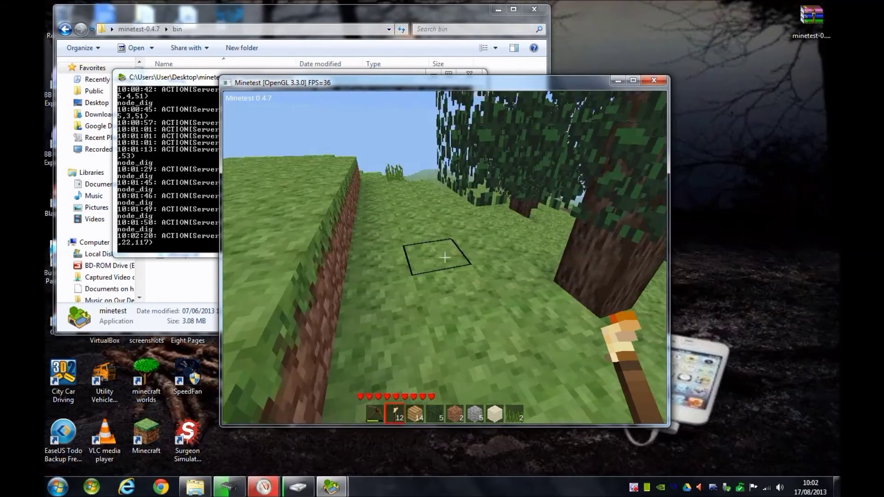
pyautogui.press('w')
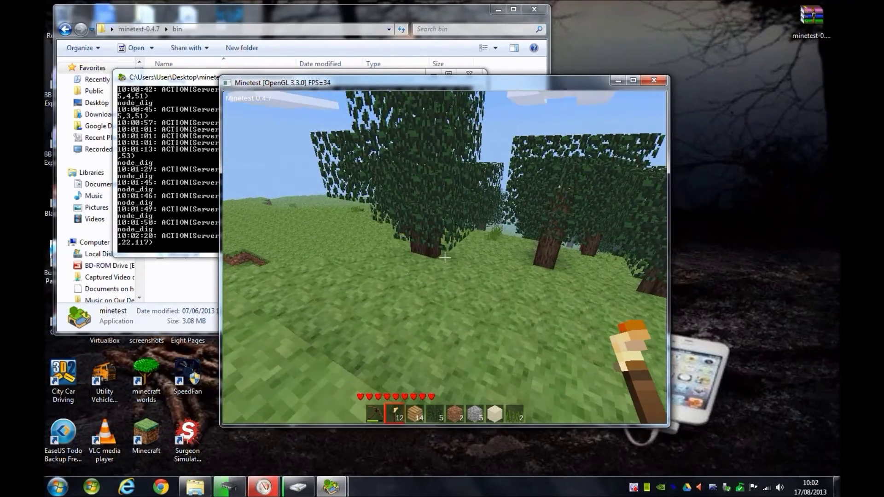
# Exit the world to the main menu and close the game
pyautogui.press('i')
pyautogui.press('Escape')
pyautogui.press('Escape')
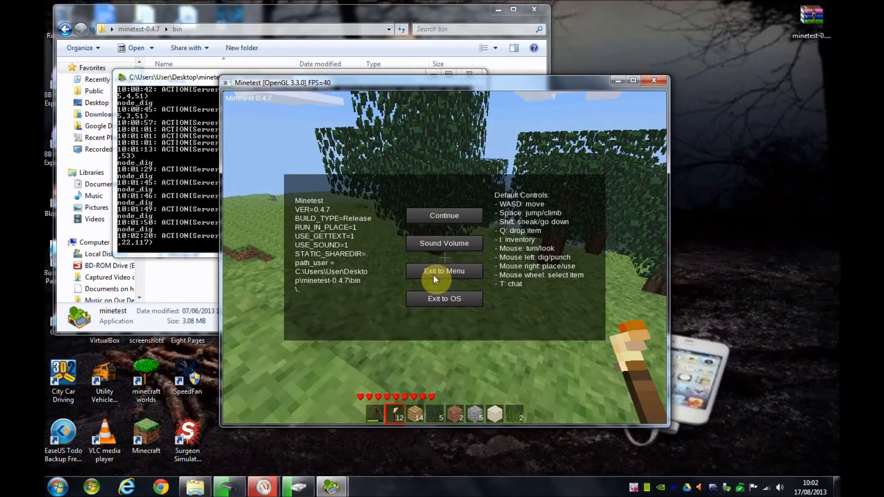
pyautogui.click(446, 270)
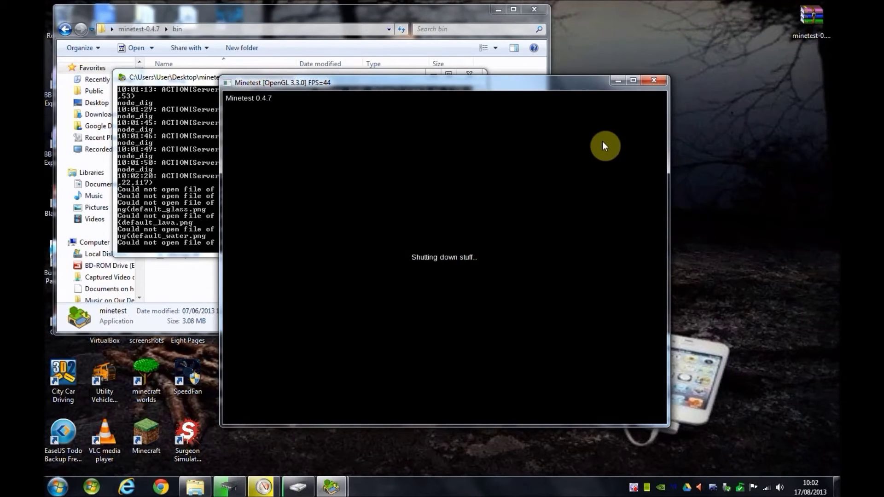
pyautogui.press('Escape')
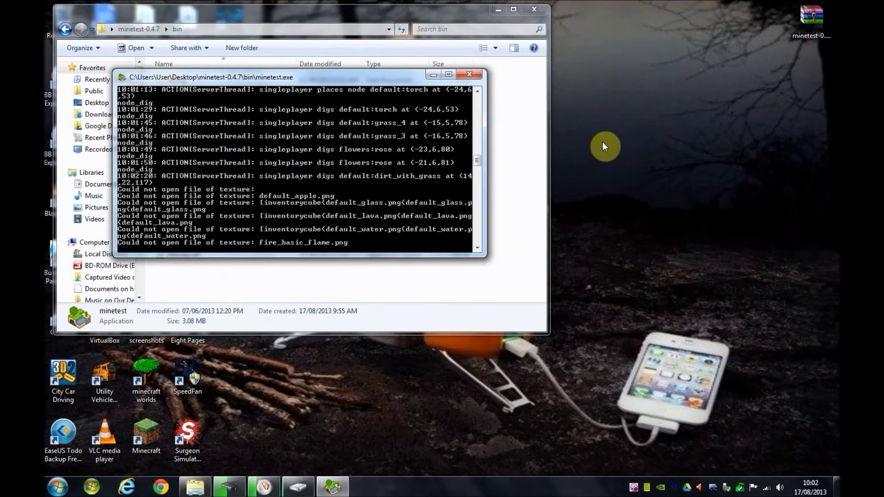
pyautogui.click(483, 148)
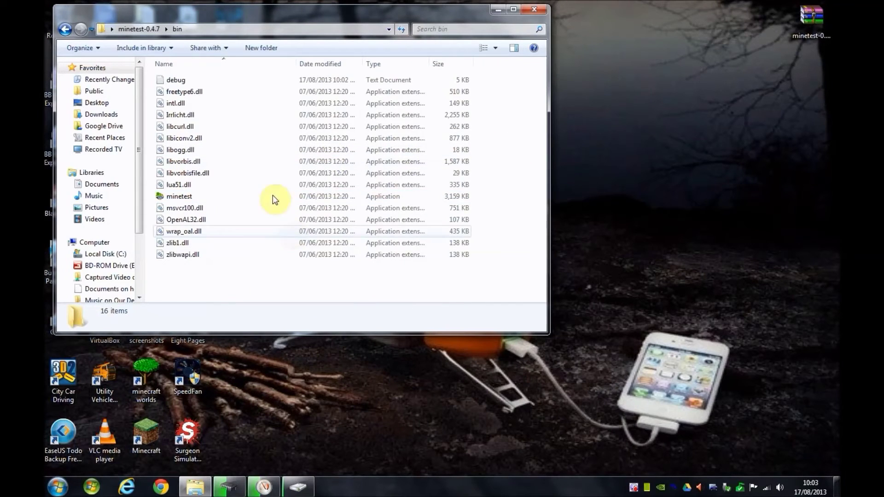
# Put a shortcut to the minetest application from the bin folder on the desktop and test it by launching and closing the game
pyautogui.rightClick(225, 194)
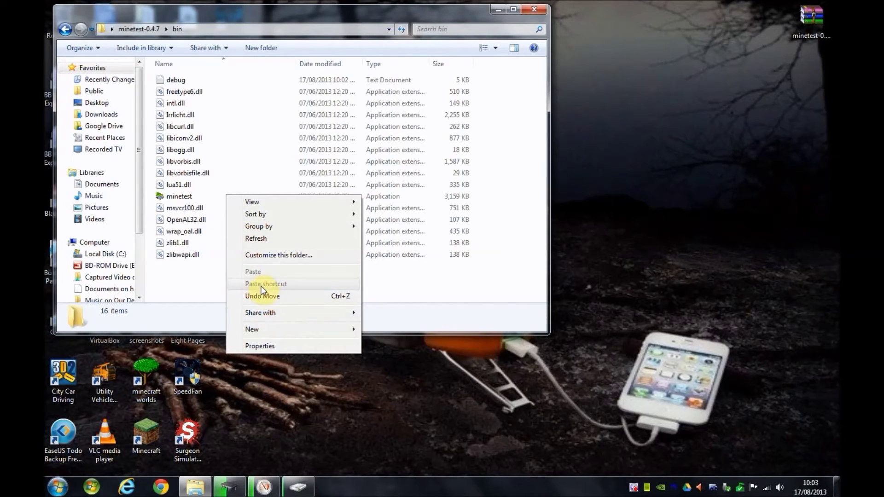
pyautogui.click(186, 294)
pyautogui.click(180, 197)
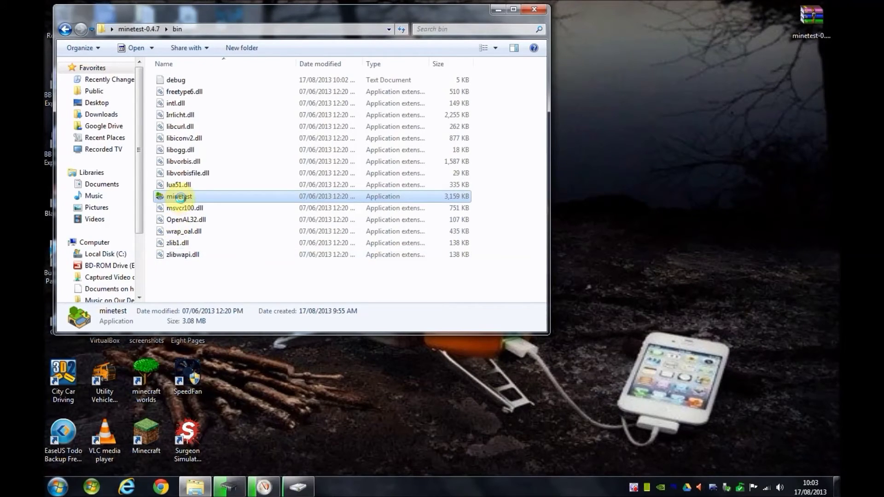
pyautogui.rightClick(179, 197)
pyautogui.click(217, 424)
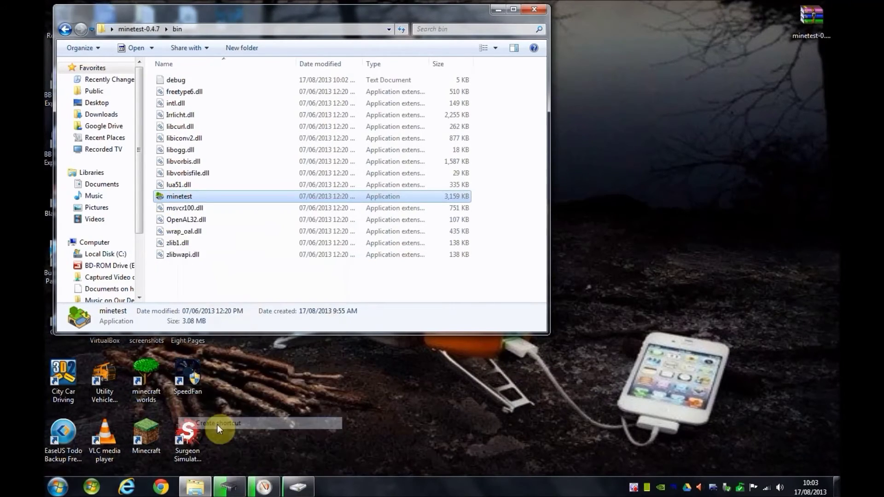
pyautogui.moveTo(221, 197); pyautogui.dragTo(766, 228)
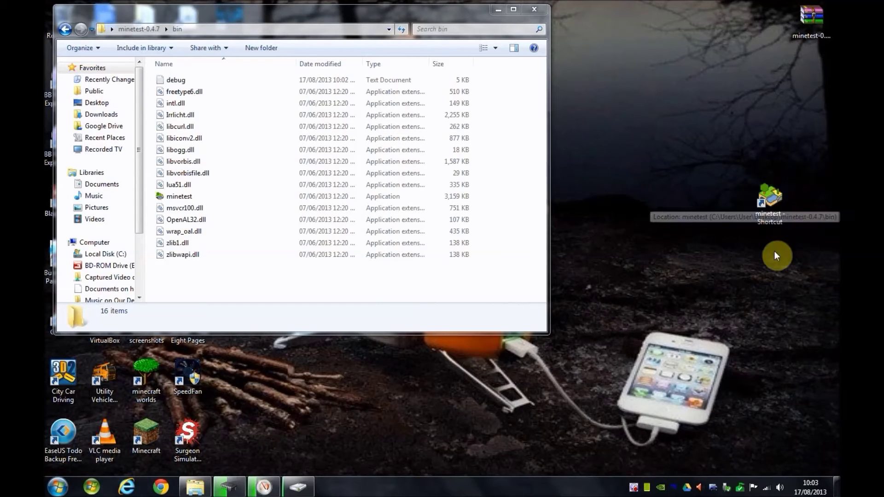
pyautogui.doubleClick(781, 201)
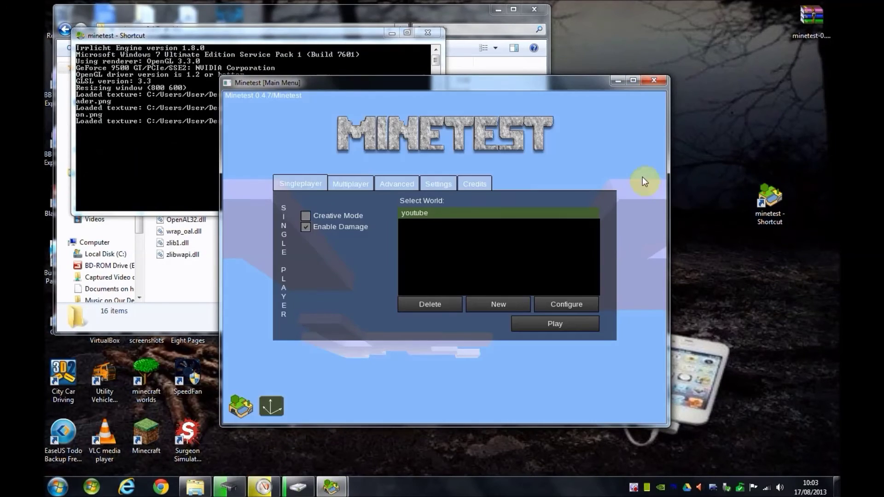
pyautogui.click(653, 82)
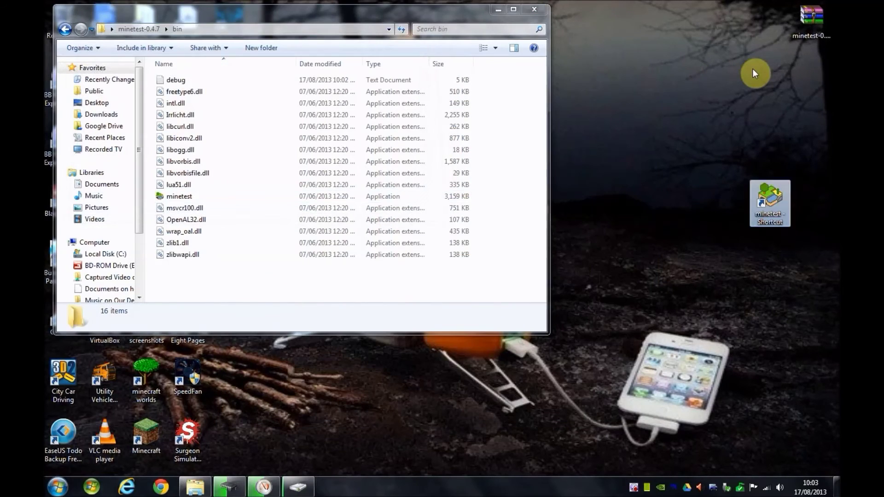
# Rename the desktop shortcut as minetest and move it beside the Minetest archive
pyautogui.rightClick(766, 208)
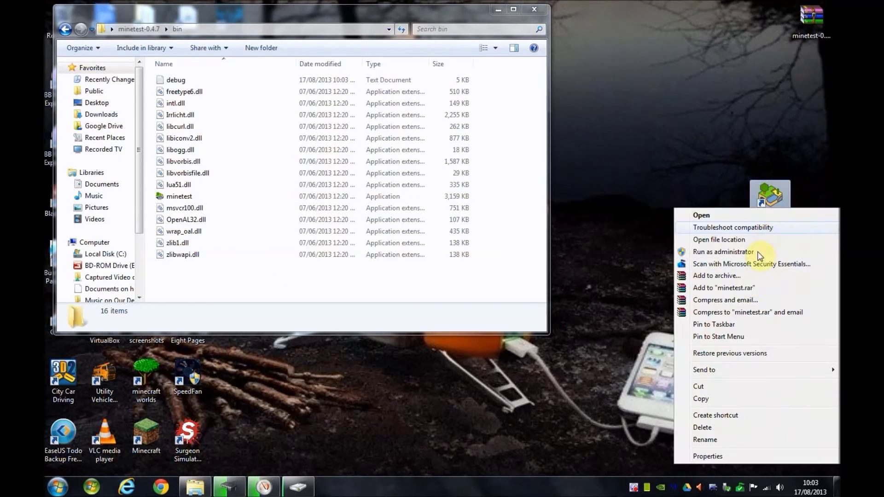
pyautogui.click(746, 440)
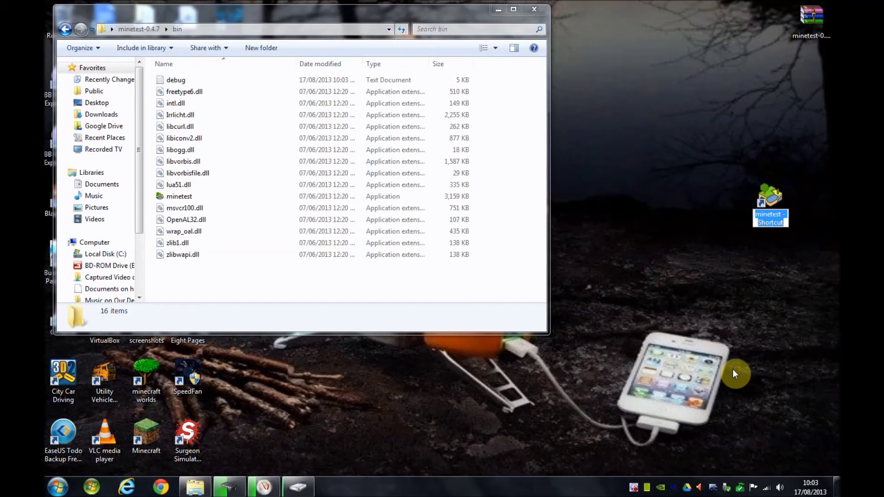
pyautogui.press('Right')
pyautogui.press('Left')
pyautogui.press('Left')
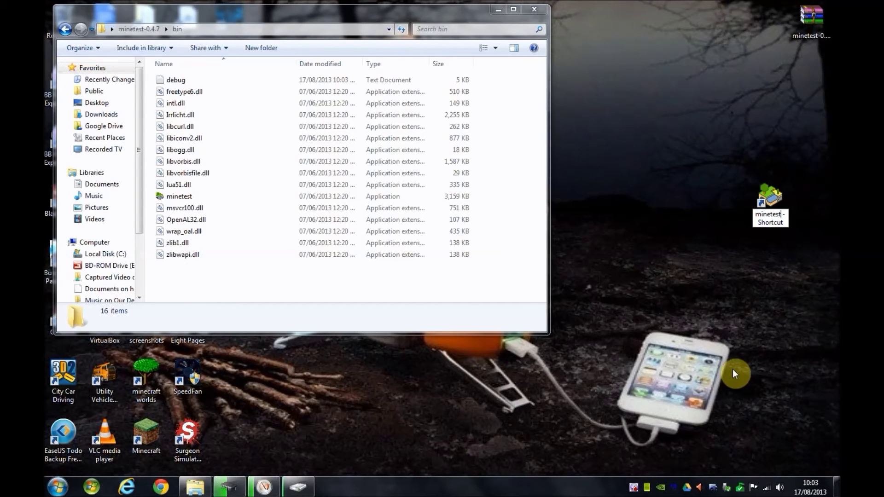
pyautogui.press('BackSpace')
pyautogui.press('BackSpace')
pyautogui.press('BackSpace')
pyautogui.press('BackSpace')
pyautogui.press('BackSpace')
pyautogui.press('BackSpace')
pyautogui.press('BackSpace')
pyautogui.press('BackSpace')
pyautogui.press('BackSpace')
pyautogui.press('BackSpace')
pyautogui.press('BackSpace')
pyautogui.press('BackSpace')
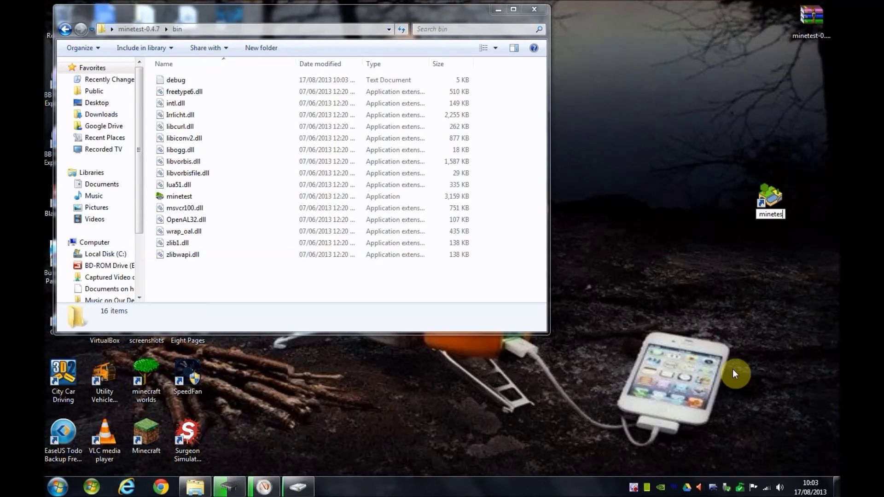
pyautogui.write('t')
pyautogui.press('Return')
pyautogui.moveTo(767, 209); pyautogui.dragTo(764, 23)
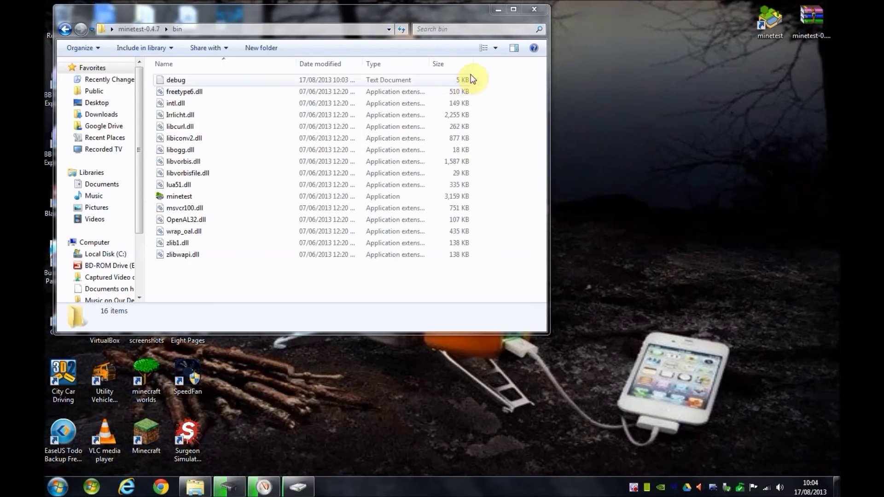
# Return to the minetest-0.4.7 folder and open its mods folder to view the contents
pyautogui.click(485, 119)
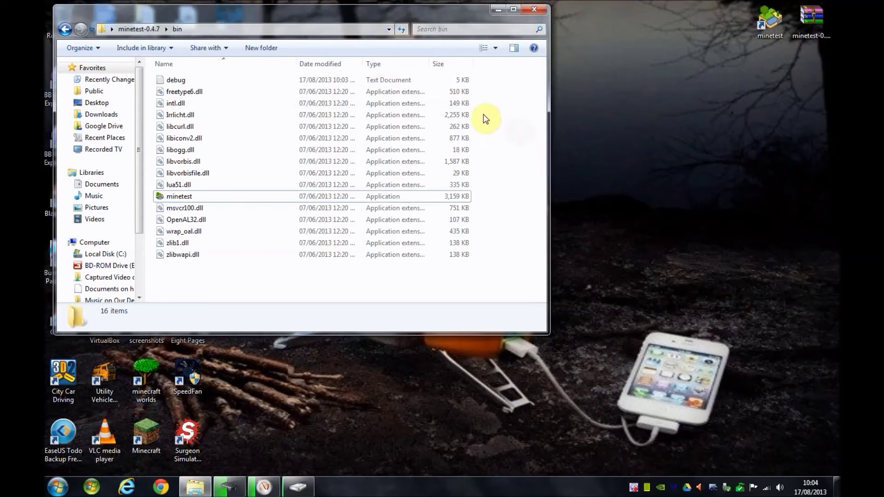
pyautogui.click(65, 29)
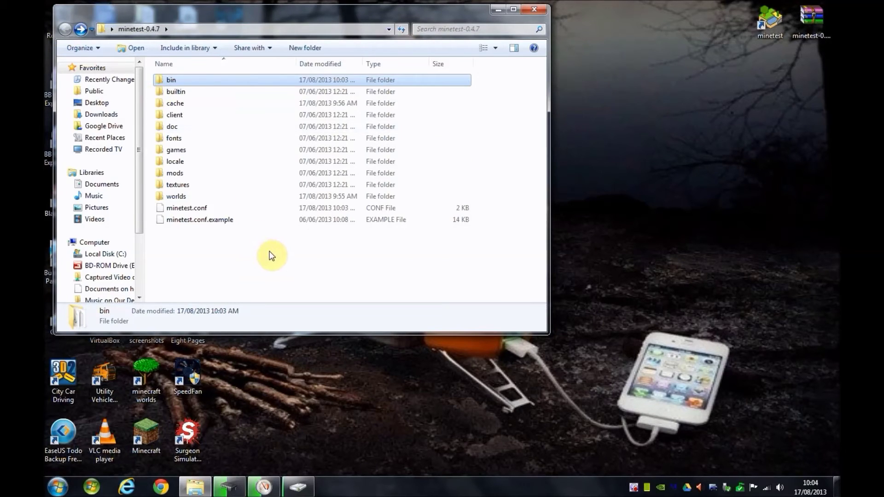
pyautogui.click(271, 251)
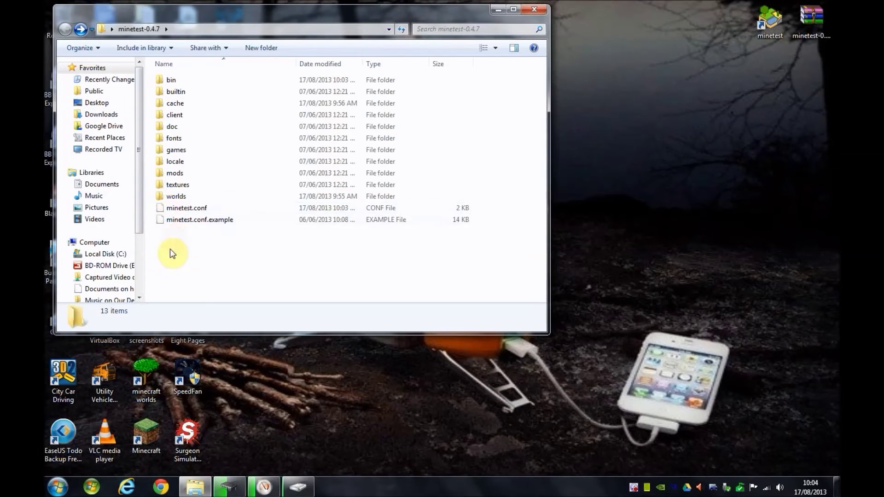
pyautogui.doubleClick(176, 173)
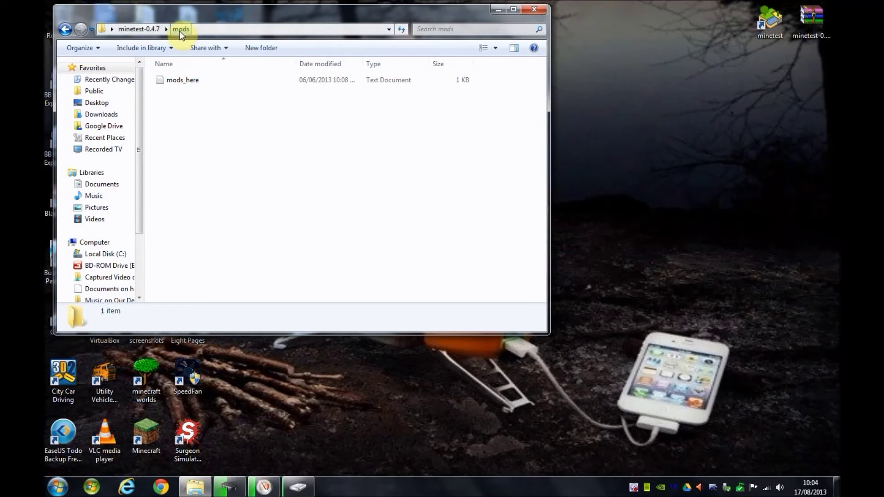
# Read the mods_here text file in the mods folder, close it and return to the minetest-0.4.7 folder
pyautogui.doubleClick(181, 81)
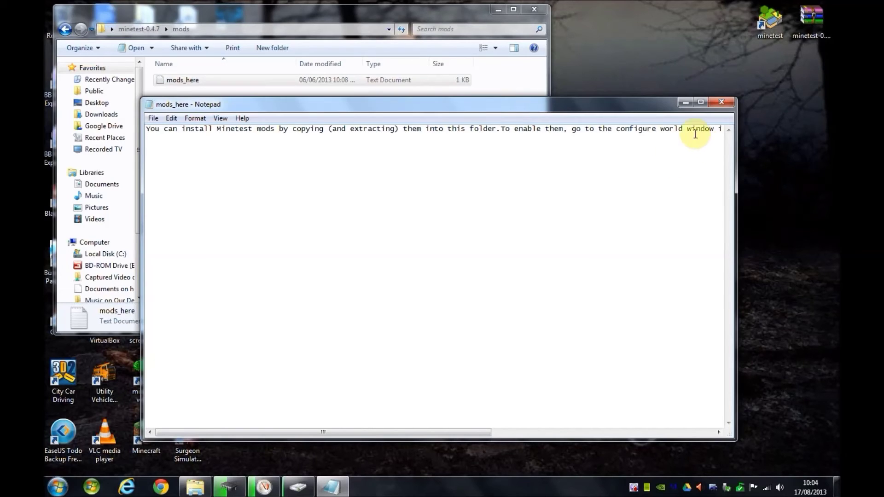
pyautogui.click(720, 104)
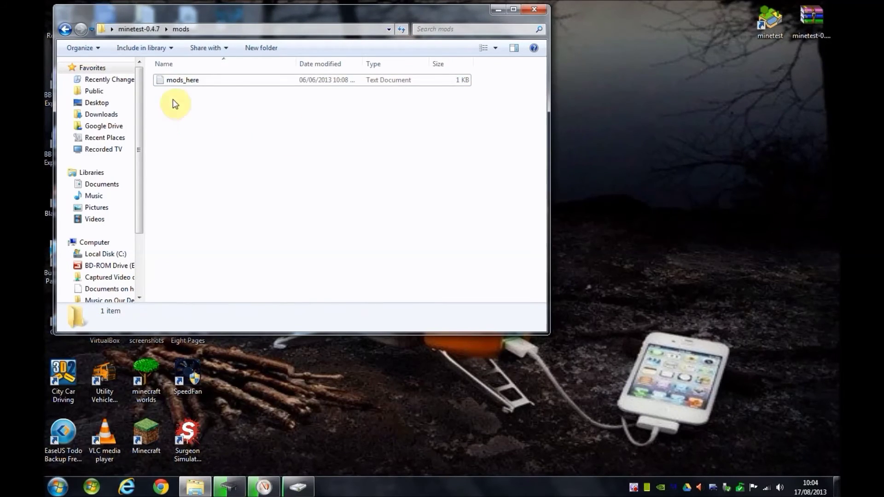
pyautogui.click(64, 31)
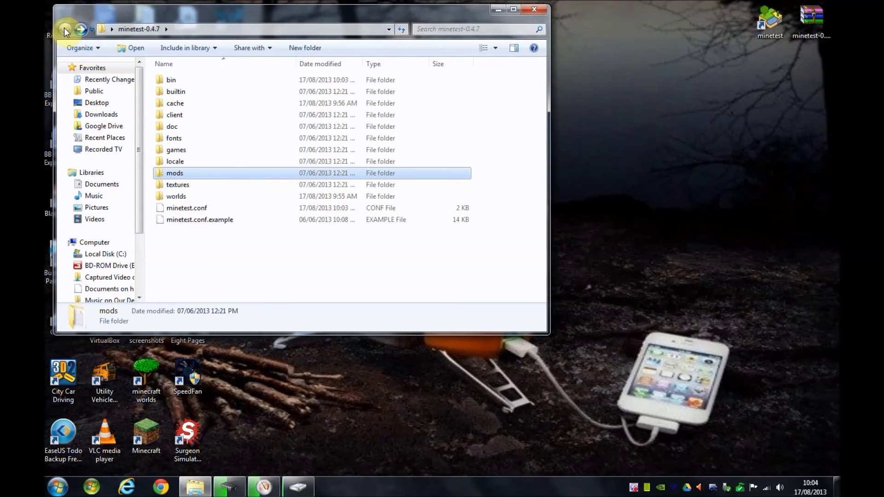
pyautogui.click(515, 118)
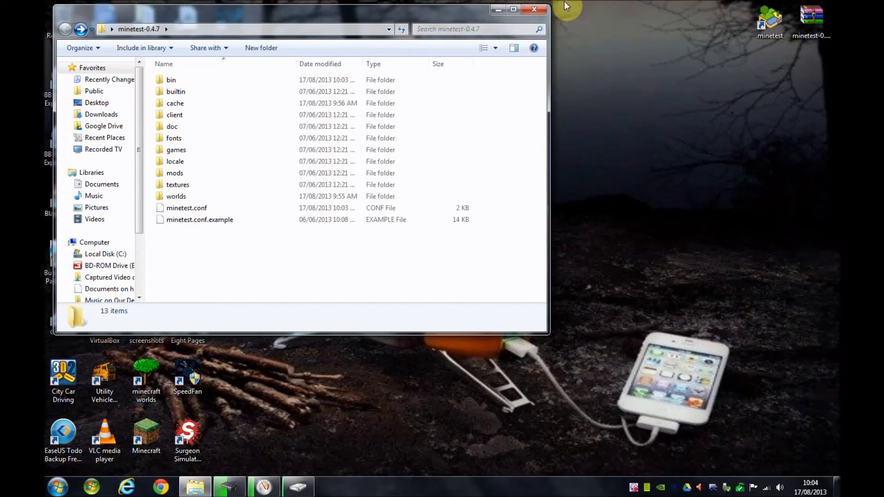
# Close the minetest-0.4.7 folder window and move the folder on the desktop to directly below the Minetest archive
pyautogui.click(535, 10)
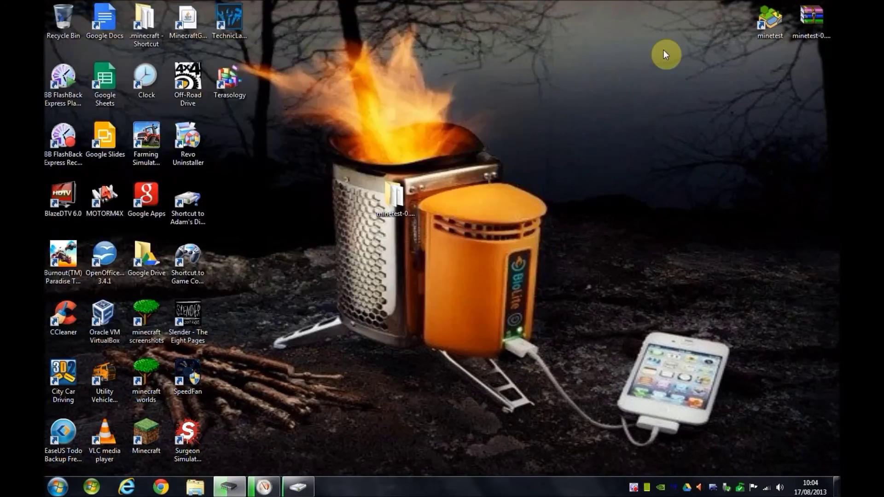
pyautogui.moveTo(405, 198); pyautogui.dragTo(822, 72)
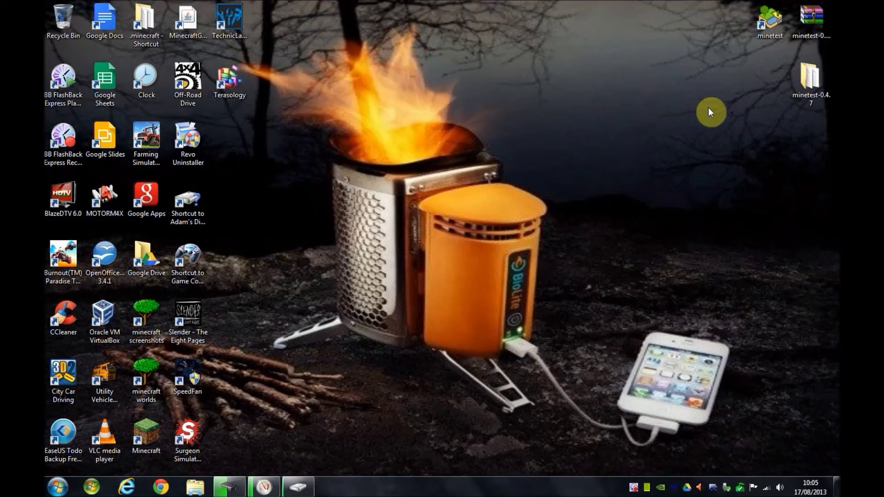
pyautogui.click(632, 487)
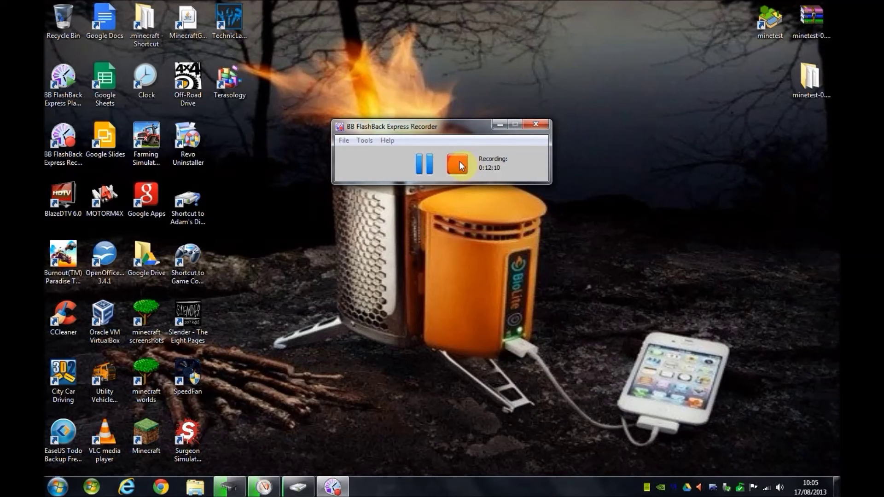